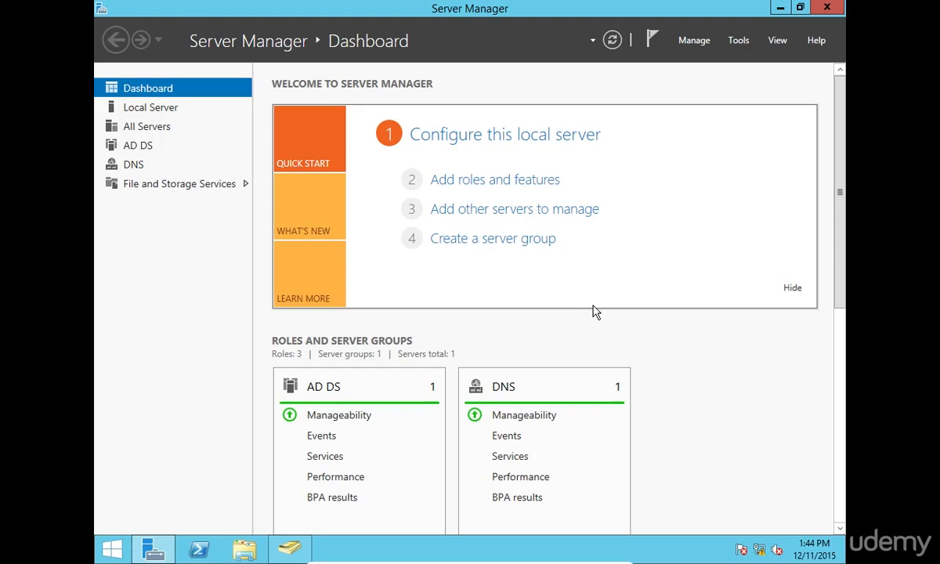
# Take the WDC111 virtual machine out of full-screen with the host key combination
pyautogui.hotkey('ctrl', 'f')
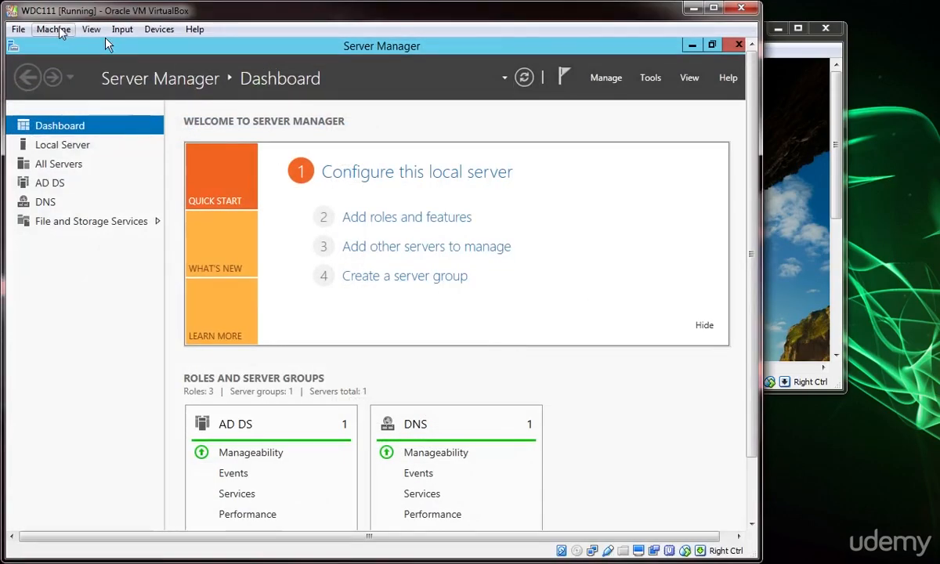
# Insert the Guest Additions CD image, maximize the VM window, and close Server Manager and AD Users and Computers
pyautogui.click(159, 29)
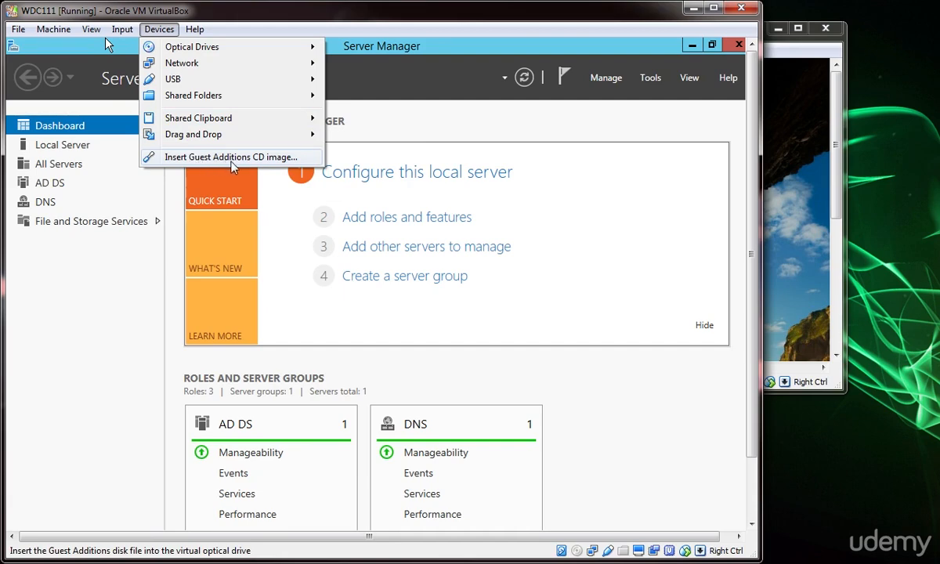
pyautogui.click(207, 158)
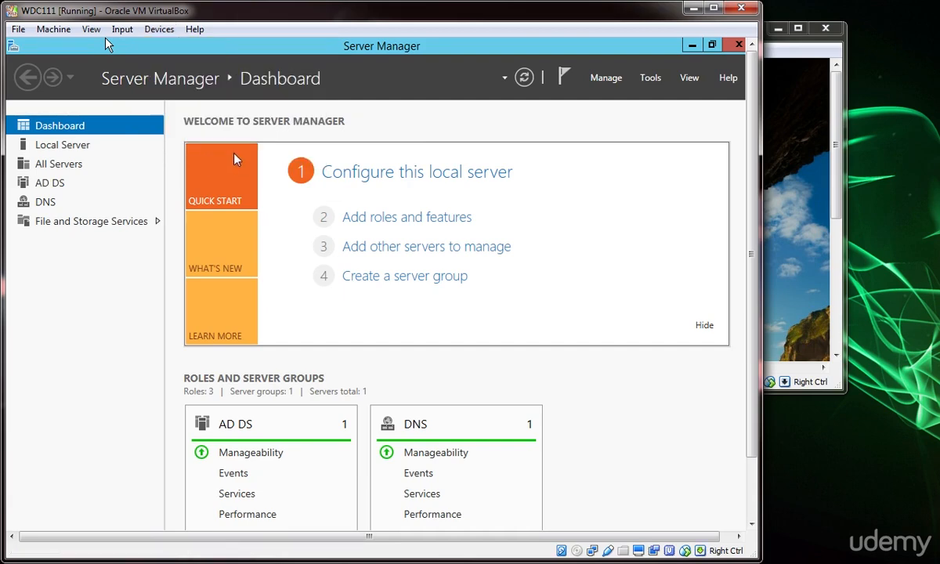
pyautogui.click(713, 9)
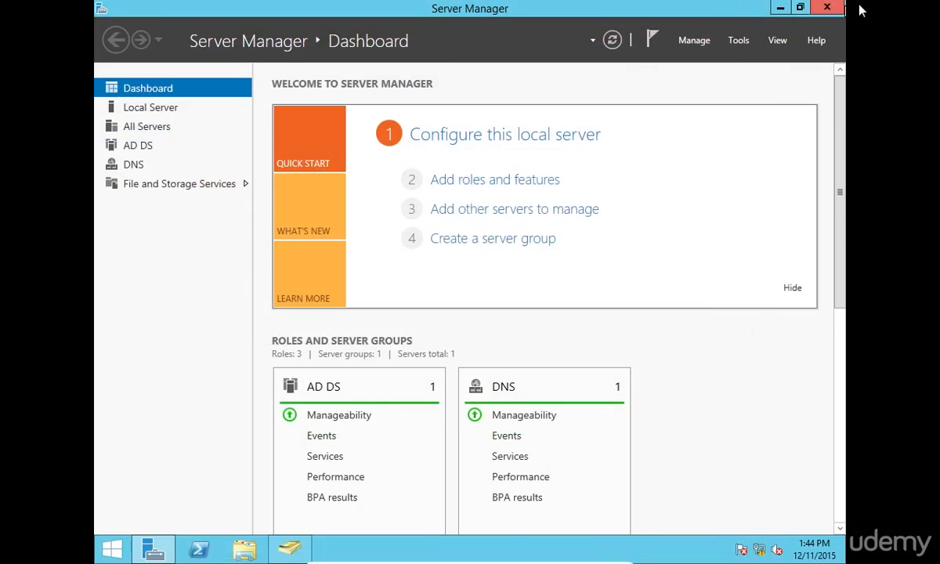
pyautogui.click(836, 7)
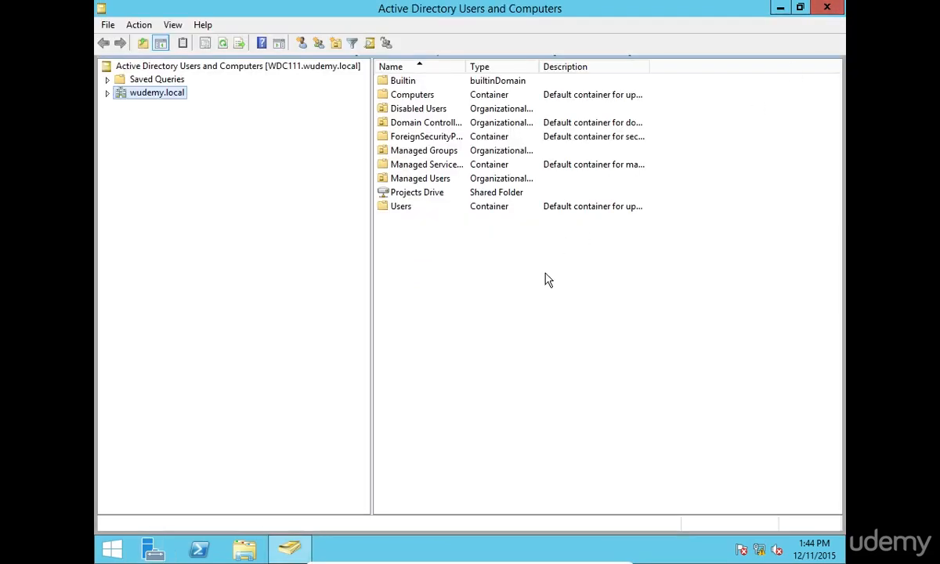
pyautogui.click(833, 9)
pyautogui.click(244, 549)
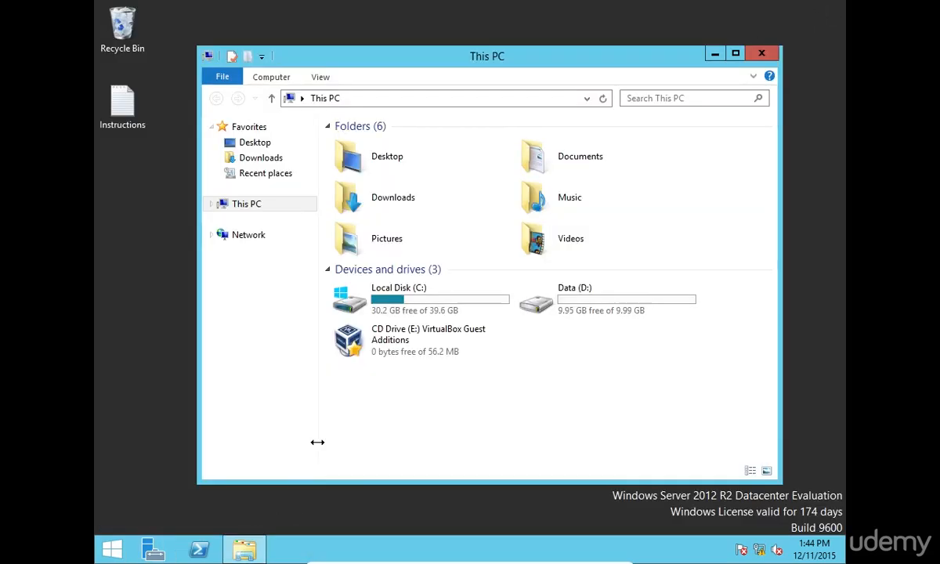
# Run the installer from CD Drive (E:) VirtualBox Guest Additions, approving the administrator prompt
pyautogui.click(436, 342)
pyautogui.doubleClick(436, 341)
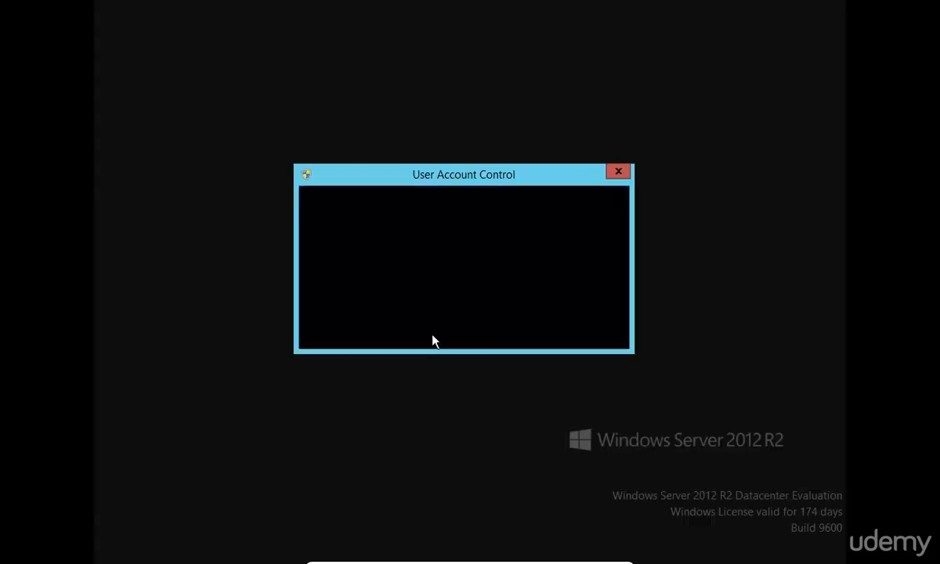
pyautogui.click(525, 306)
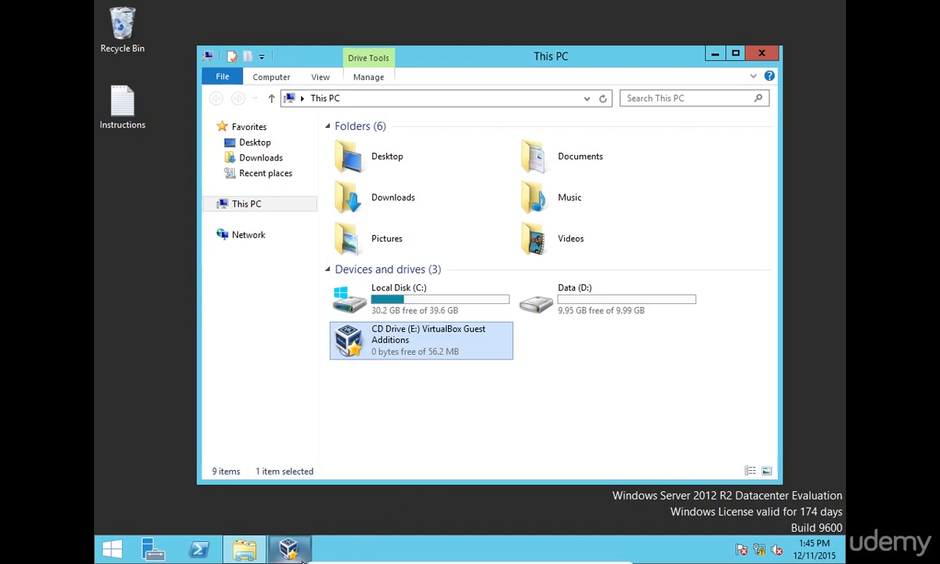
# Install Guest Additions 5.0.10 with defaults, approve the Oracle driver, and reboot now
pyautogui.click(552, 393)
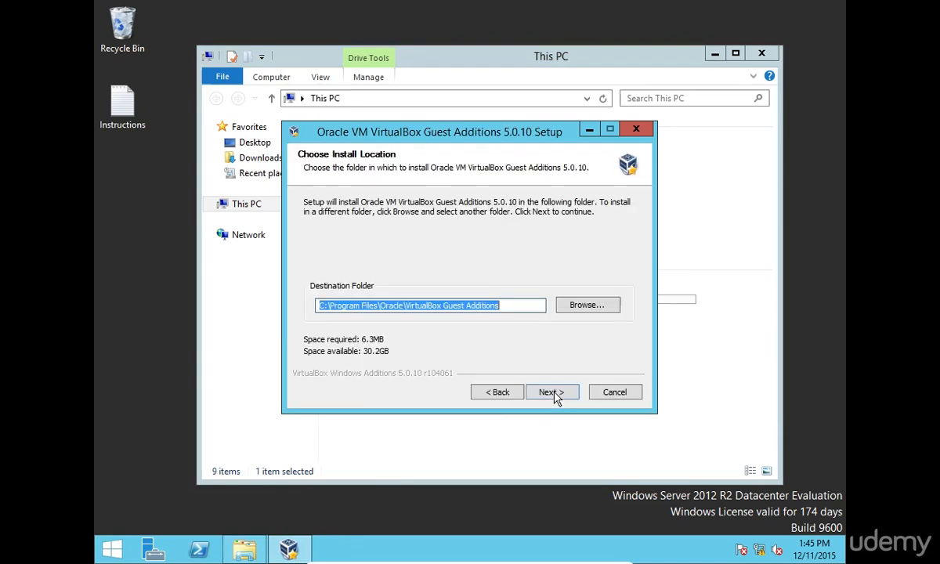
pyautogui.click(553, 392)
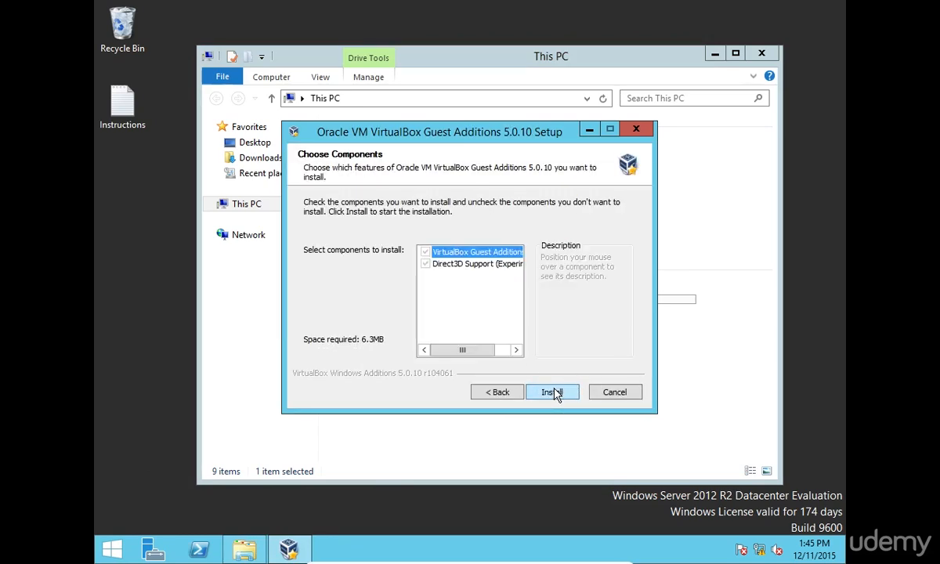
pyautogui.click(554, 393)
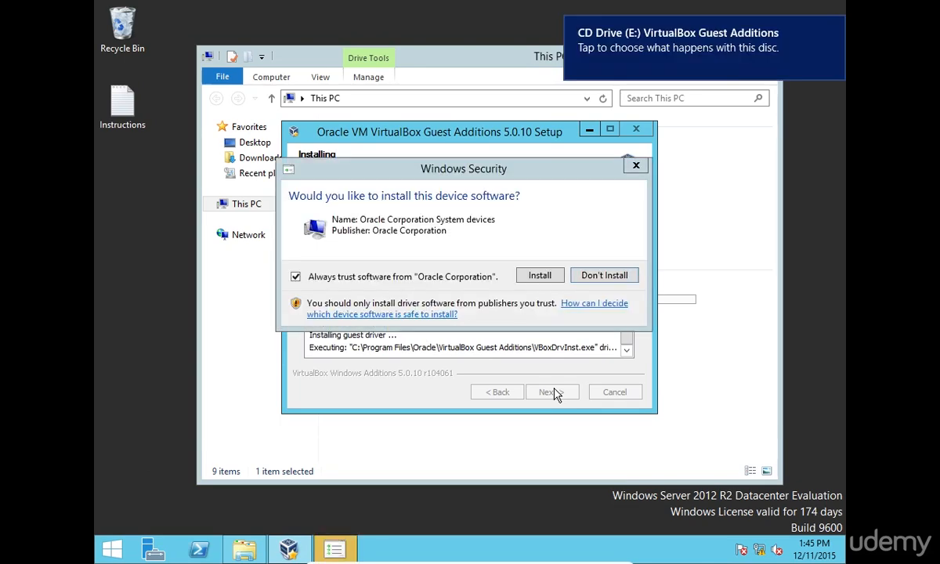
pyautogui.click(539, 275)
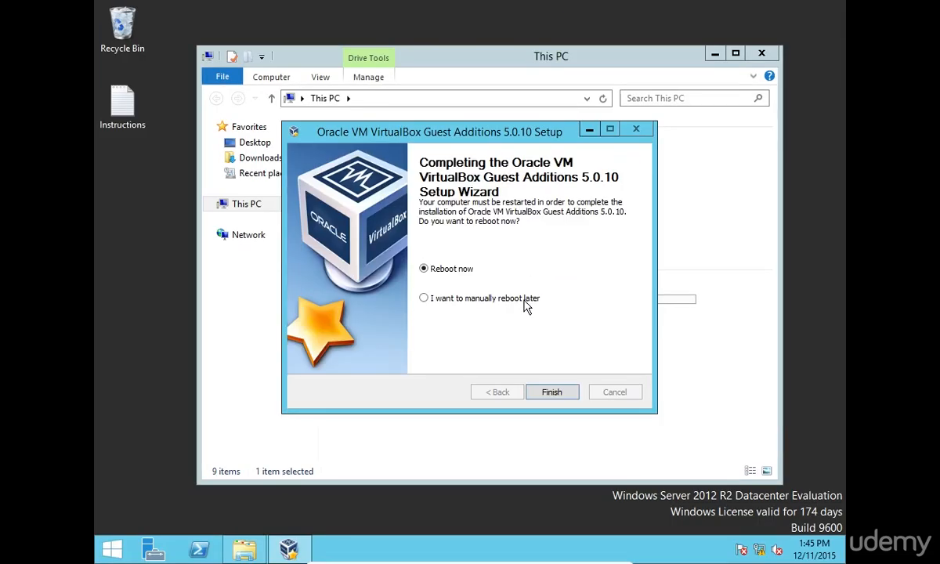
pyautogui.click(554, 392)
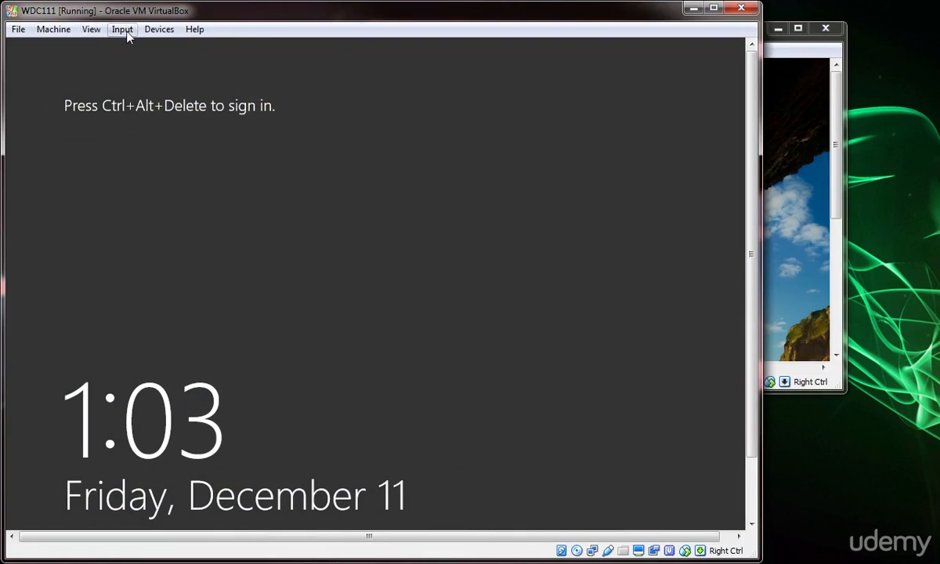
# Open the VM's Shared Folders settings and start adding a new share
pyautogui.click(142, 36)
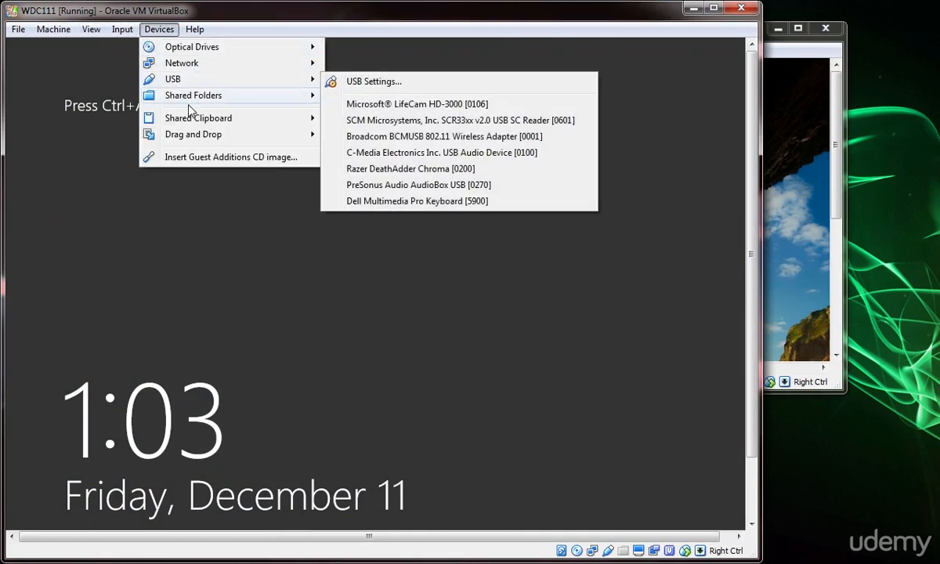
pyautogui.moveTo(199, 102)
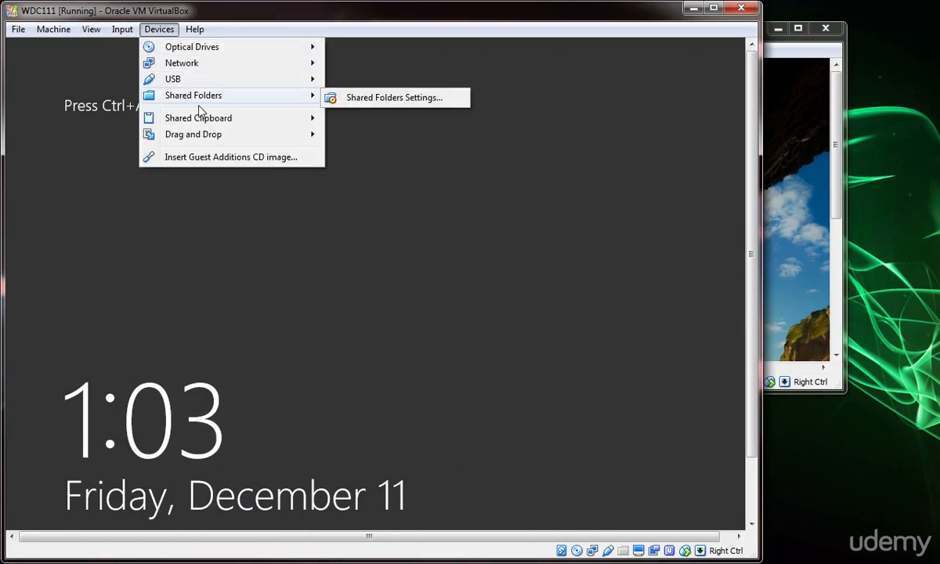
pyautogui.click(361, 107)
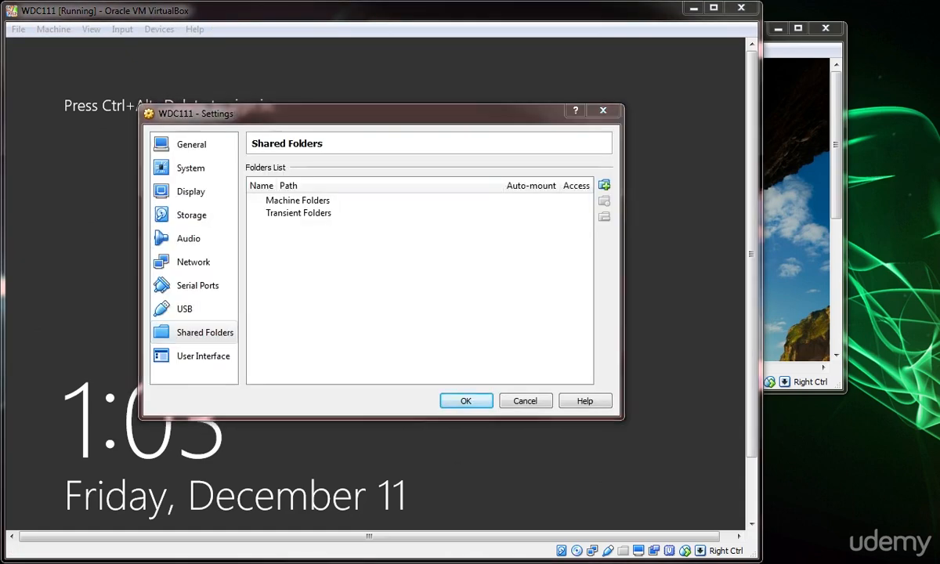
pyautogui.click(605, 186)
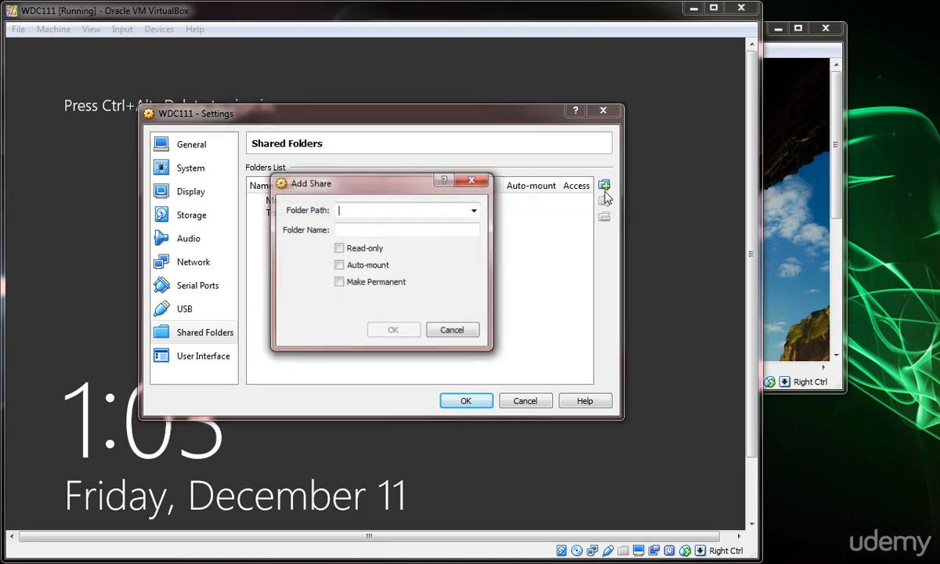
# Set the share's folder path to the host folder D:\Virtual Machine Udemy
pyautogui.click(474, 210)
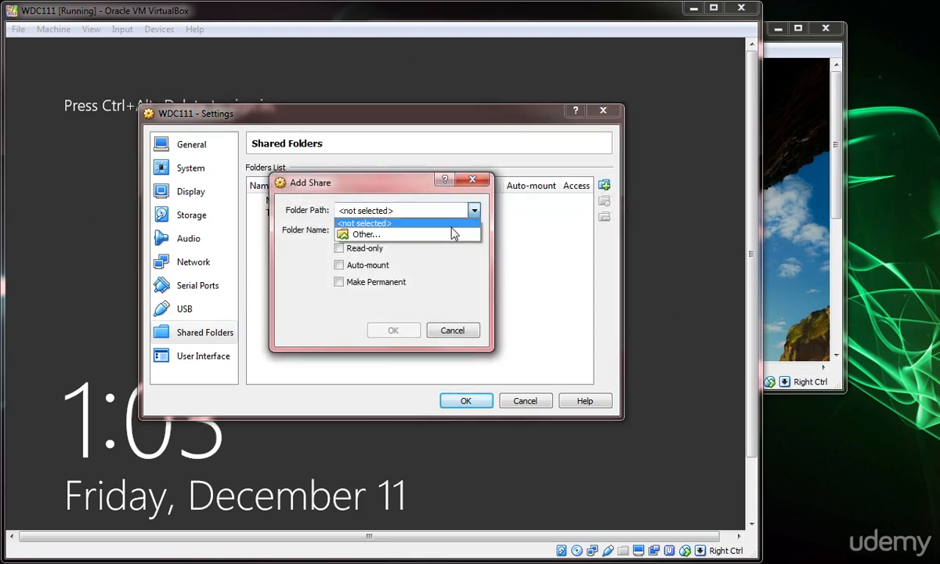
pyautogui.click(453, 235)
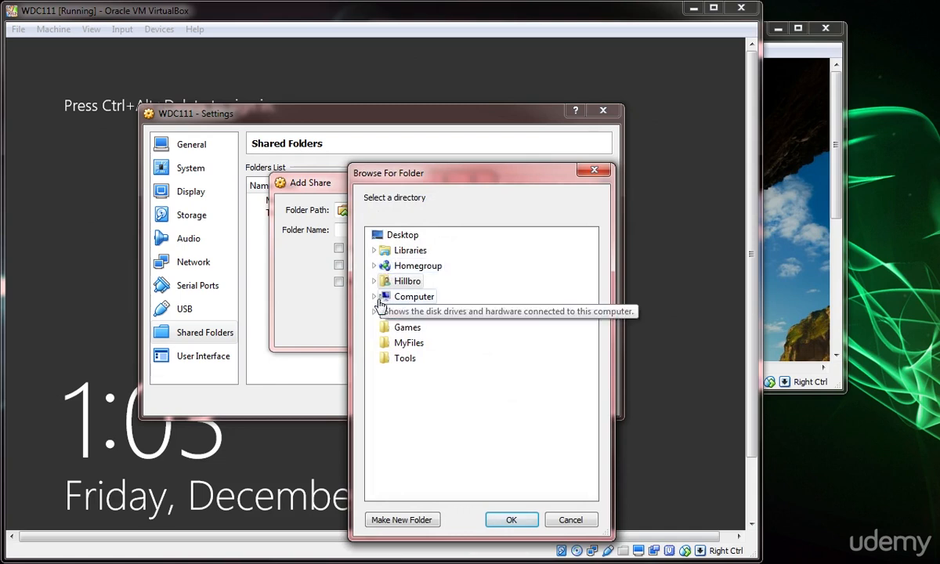
pyautogui.click(376, 297)
pyautogui.click(381, 328)
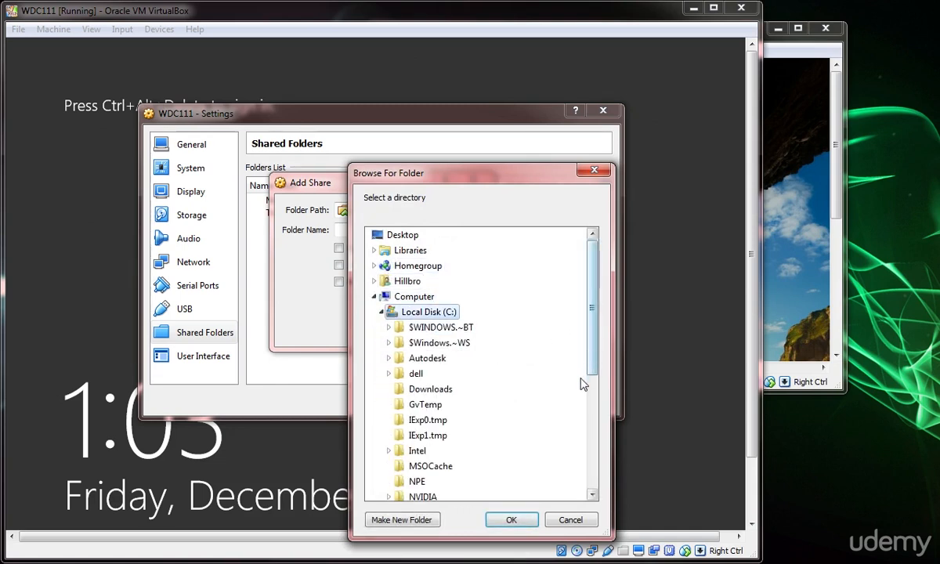
pyautogui.moveTo(592, 342); pyautogui.dragTo(430, 343)
pyautogui.click(382, 313)
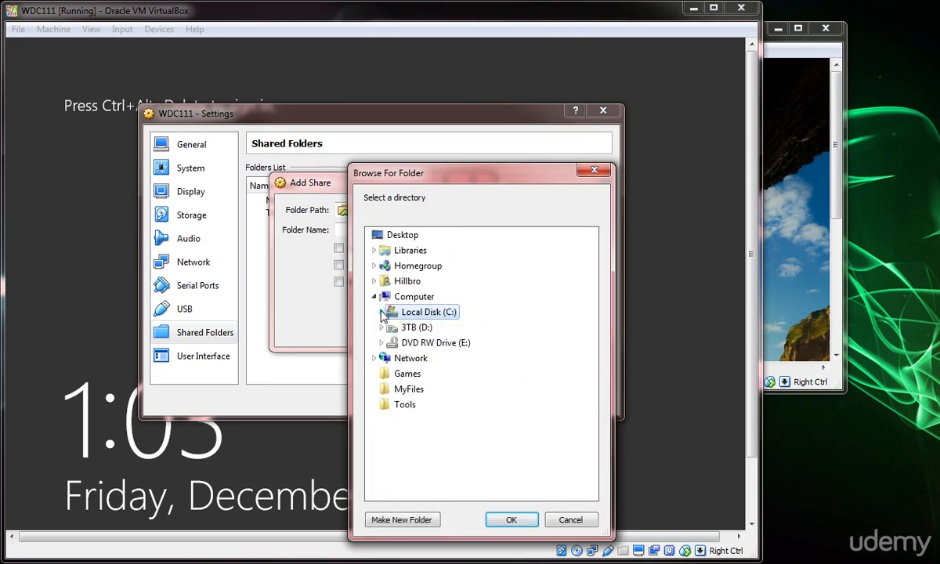
pyautogui.click(381, 328)
pyautogui.moveTo(593, 329); pyautogui.dragTo(587, 422)
pyautogui.click(455, 424)
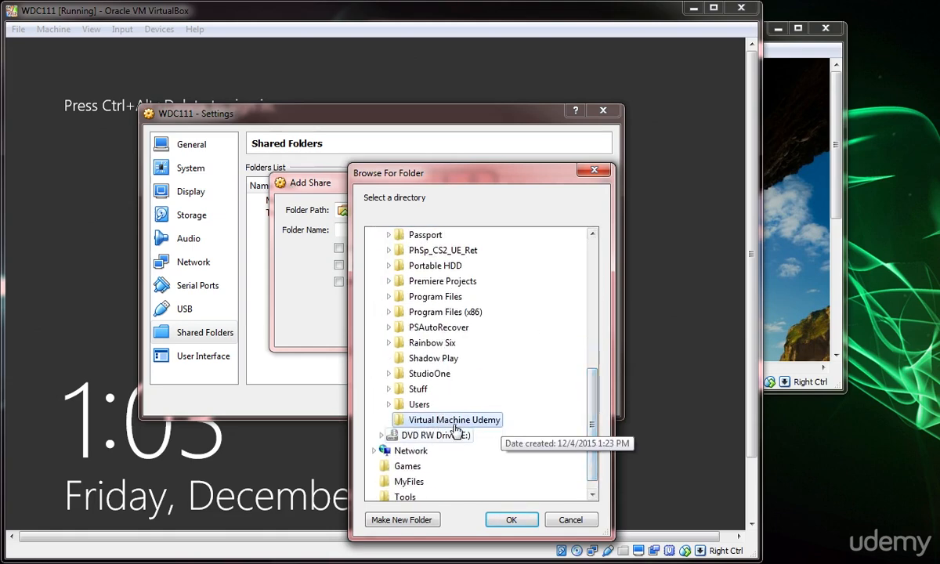
pyautogui.click(511, 521)
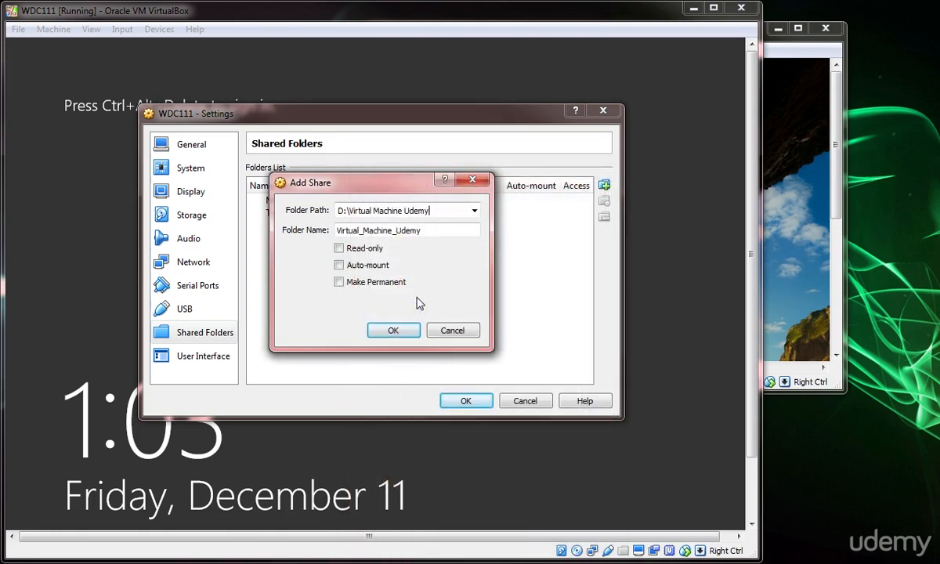
# Enable Auto-mount and save the new transient share
pyautogui.click(367, 265)
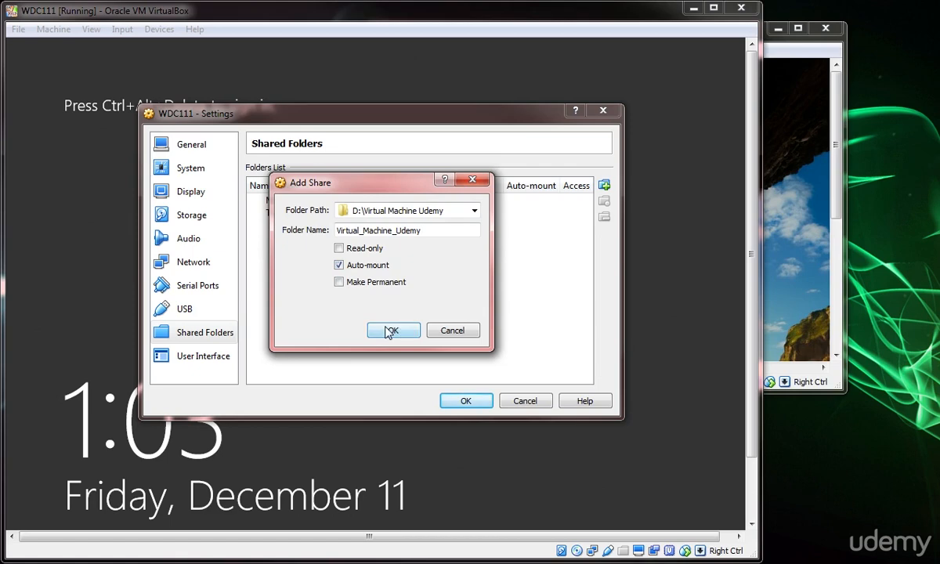
pyautogui.click(390, 330)
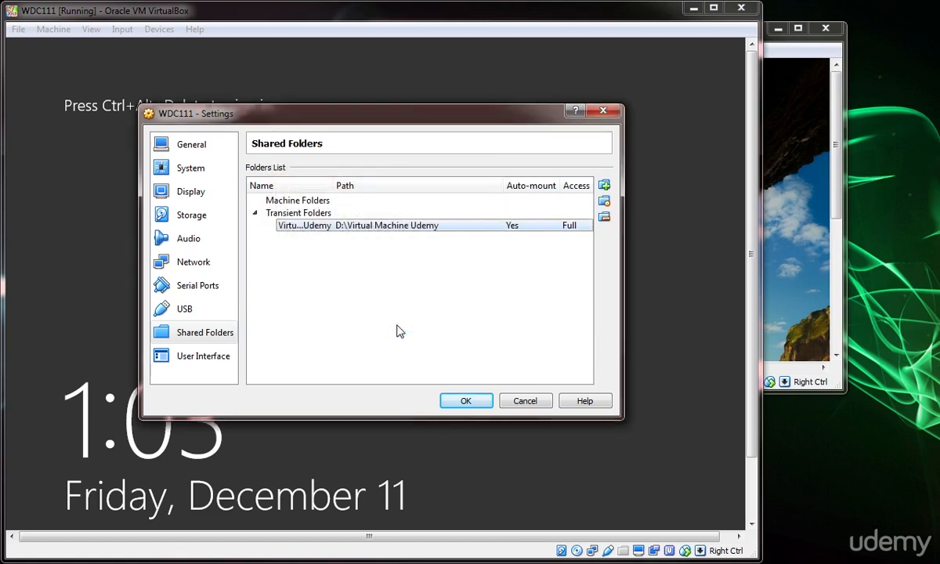
pyautogui.click(468, 402)
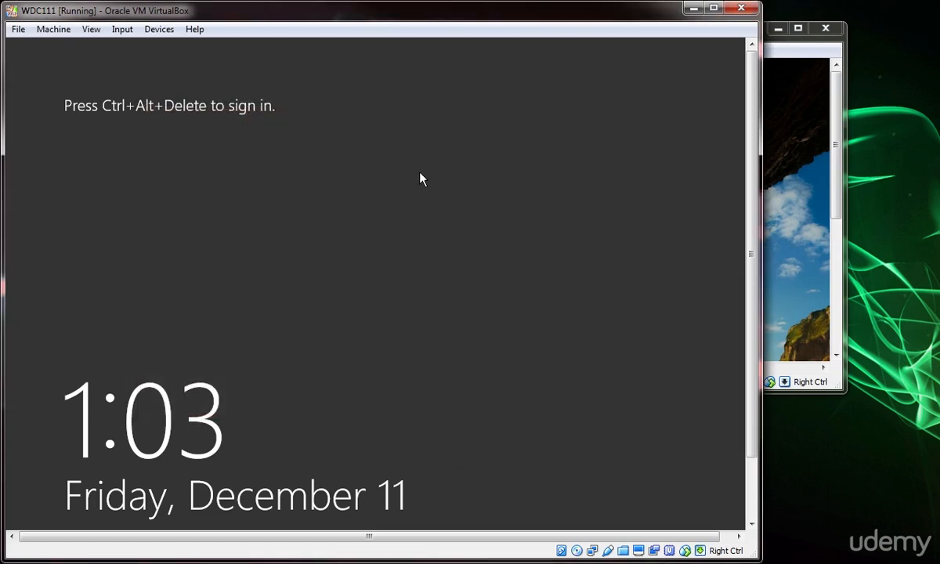
# Return the VM to full-screen, sign in with the domain account password, and open This PC
pyautogui.hotkey('ctrl', 'f')
pyautogui.hotkey('ctrl', 'Delete')
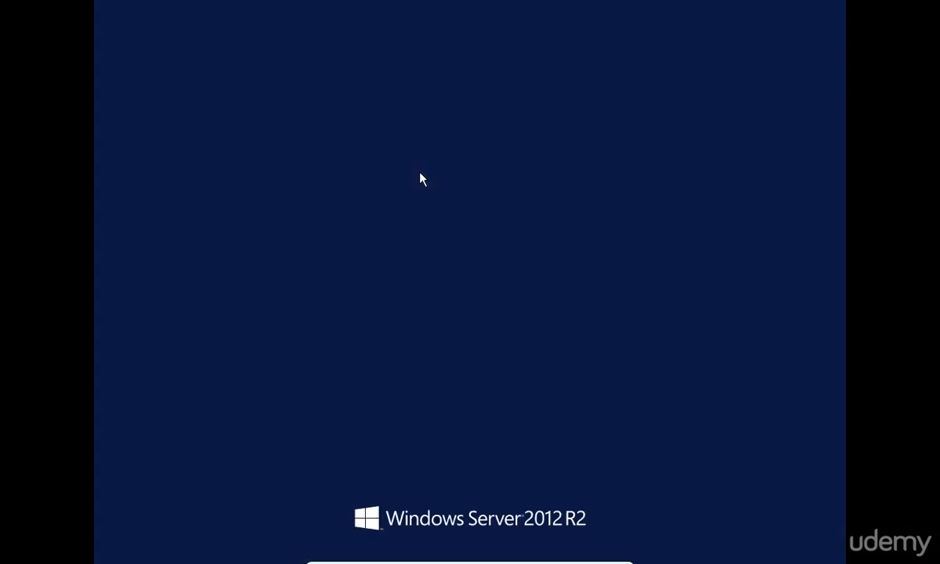
pyautogui.write('**********')
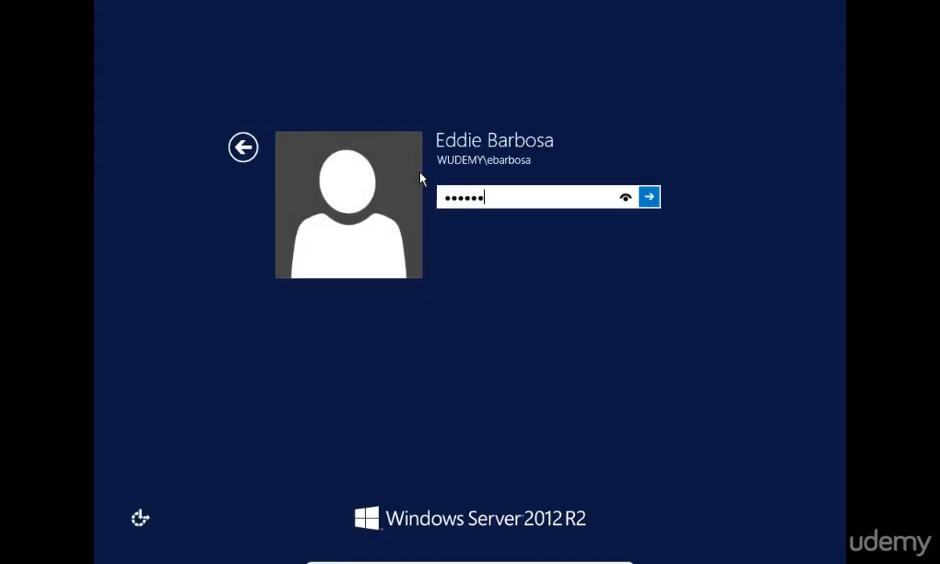
pyautogui.press('Return')
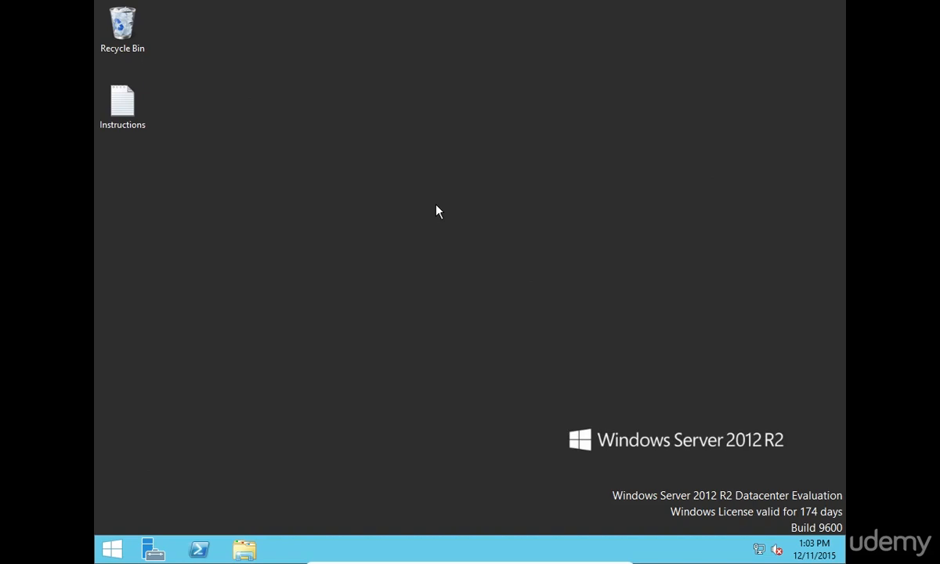
pyautogui.click(244, 550)
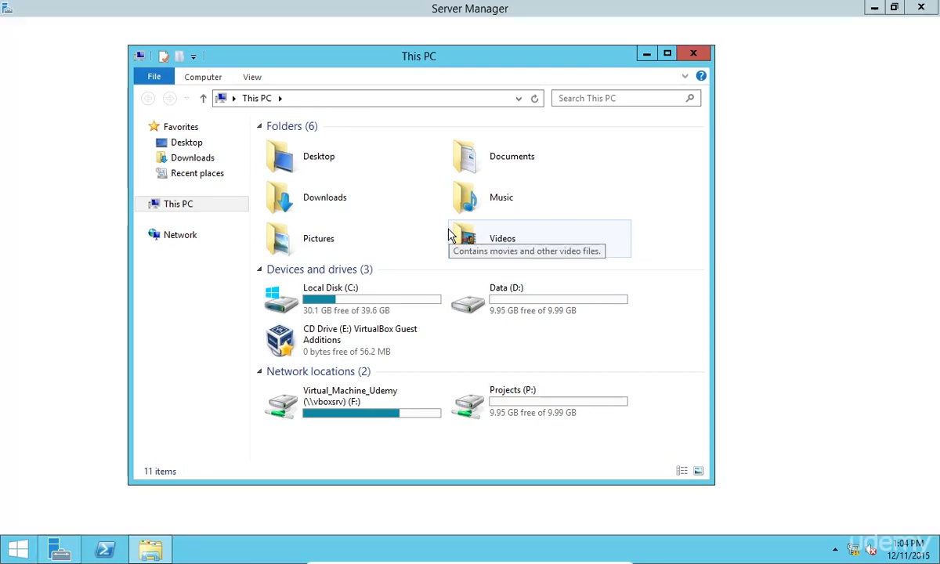
# Copy the DesktopBackground image from the F: network drive
pyautogui.doubleClick(359, 418)
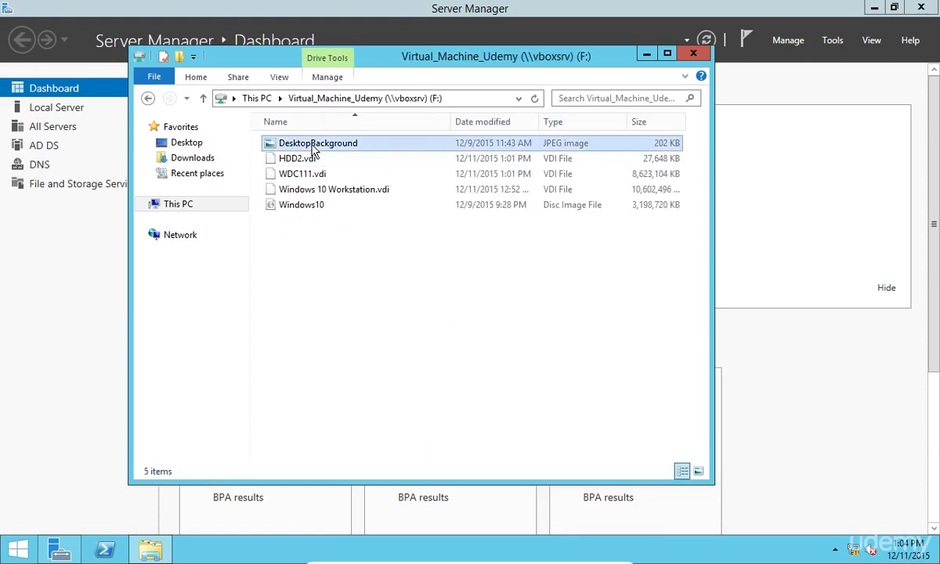
pyautogui.rightClick(314, 149)
pyautogui.click(368, 268)
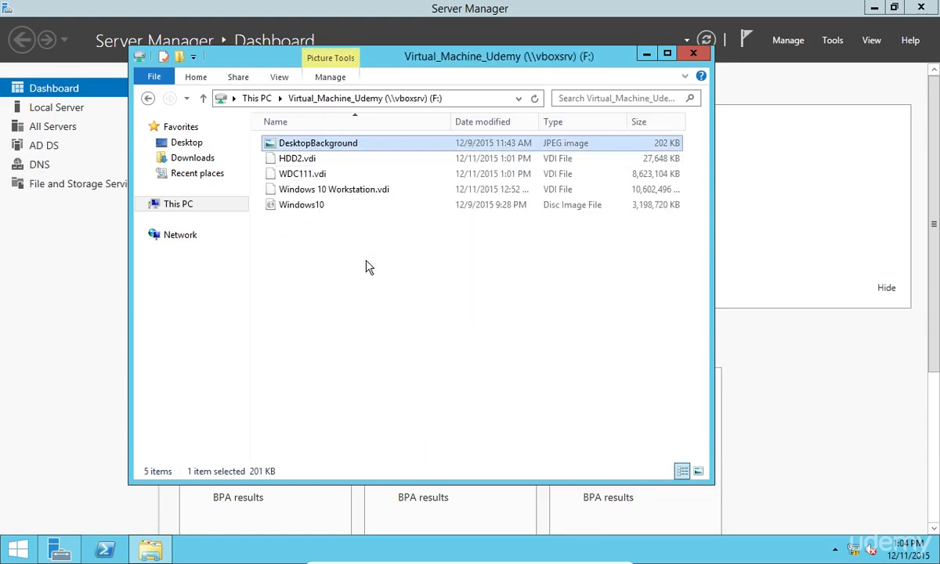
# Paste it into D:\Group Policy\Files and open it in Paint to preview WILLIAM
pyautogui.click(257, 98)
pyautogui.click(547, 301)
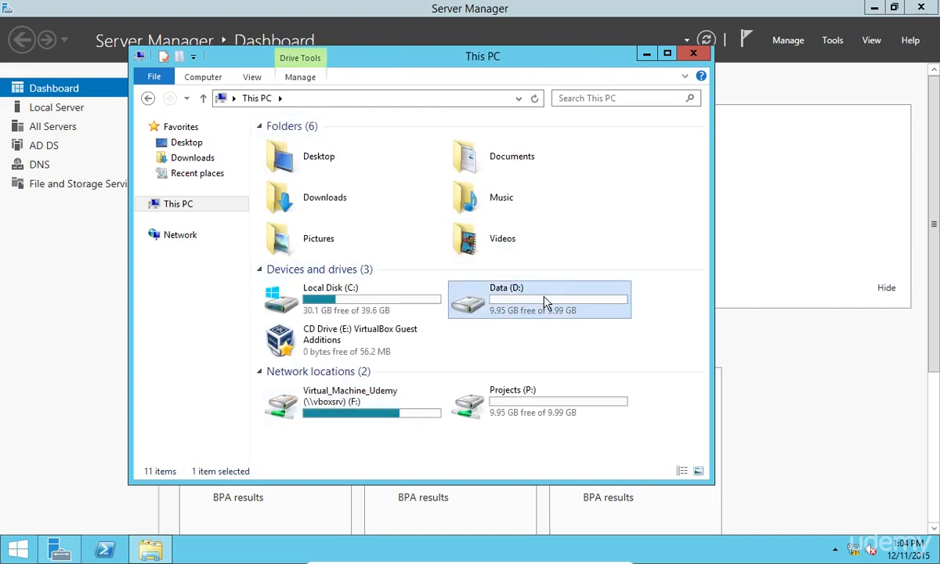
pyautogui.doubleClick(546, 301)
pyautogui.doubleClick(329, 145)
pyautogui.doubleClick(318, 145)
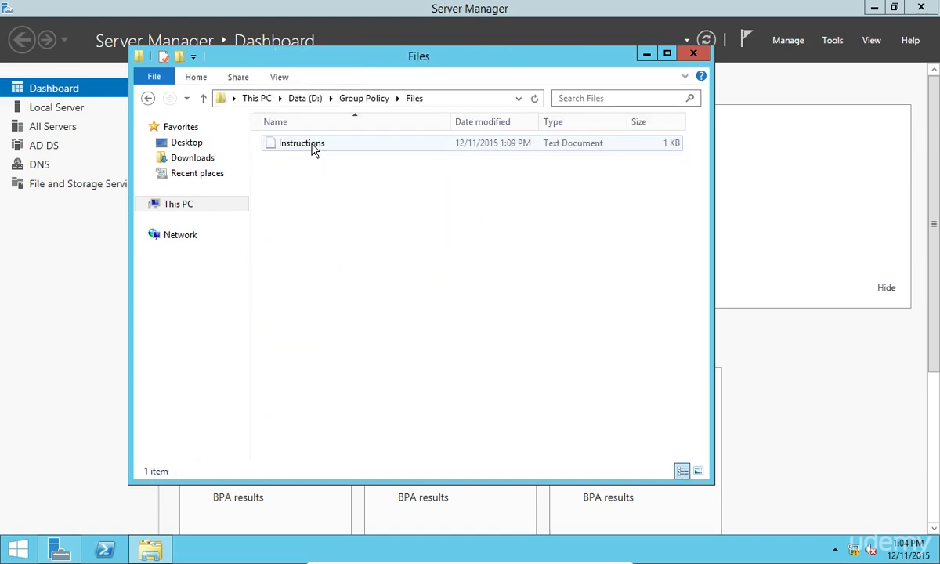
pyautogui.rightClick(313, 189)
pyautogui.click(369, 278)
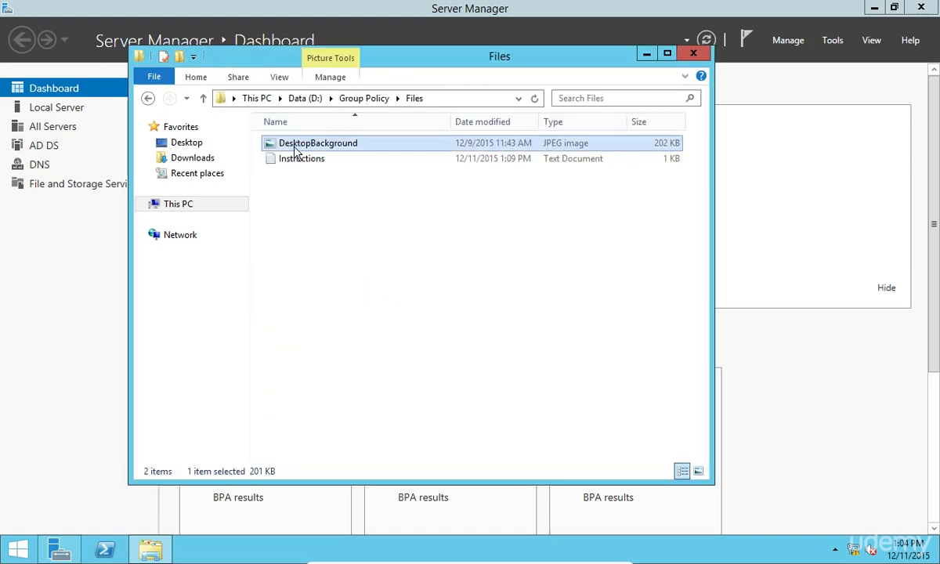
pyautogui.doubleClick(296, 146)
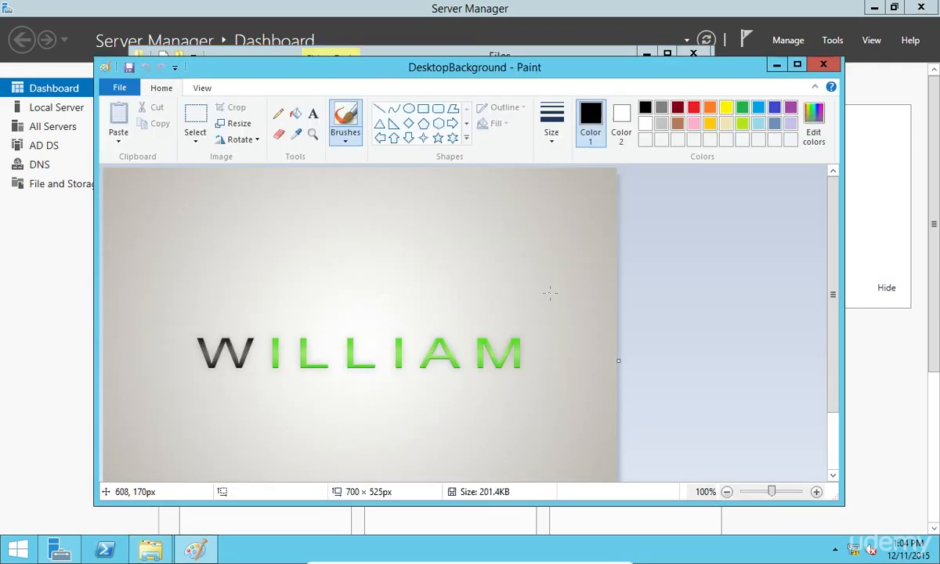
pyautogui.moveTo(835, 293)
pyautogui.mouseDown()
pyautogui.moveTo(833, 384)
pyautogui.moveTo(829, 273)
pyautogui.mouseUp()
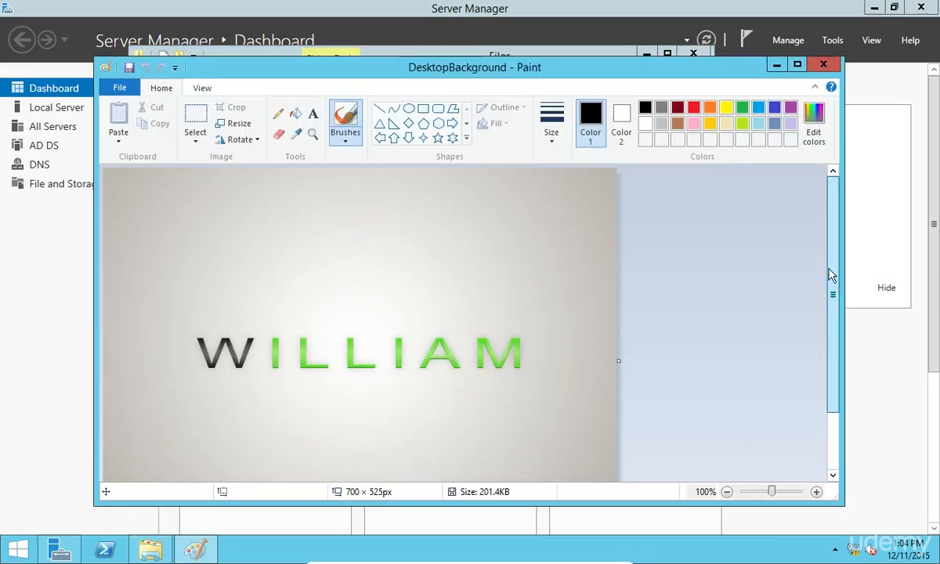
# Close Paint, launch Group Policy Management, and edit the wUdemy Domain Policy
pyautogui.click(823, 65)
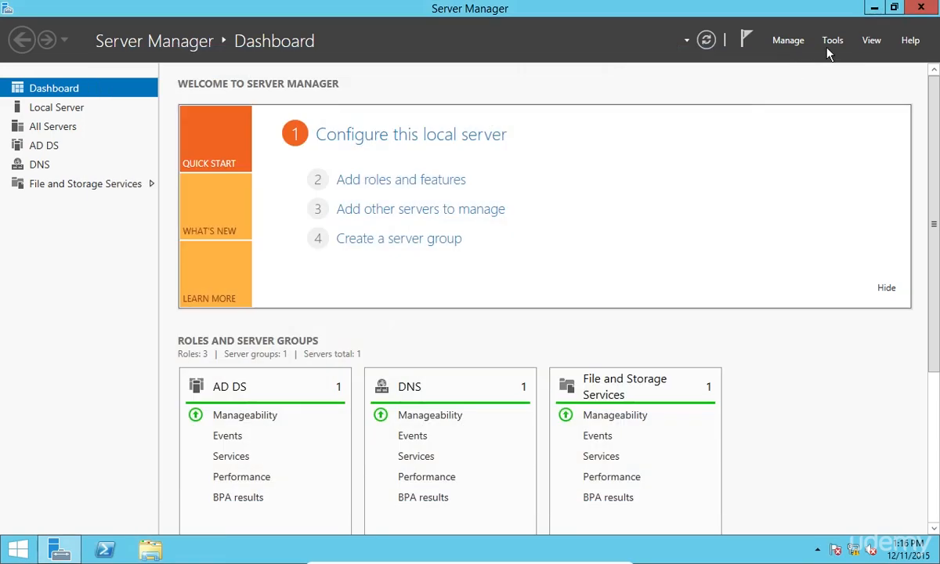
pyautogui.click(833, 40)
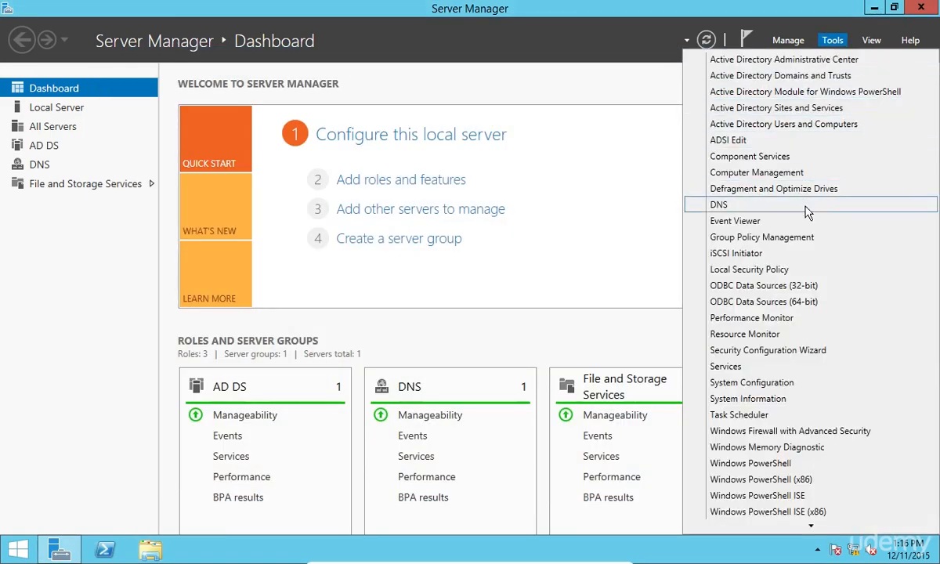
pyautogui.click(756, 235)
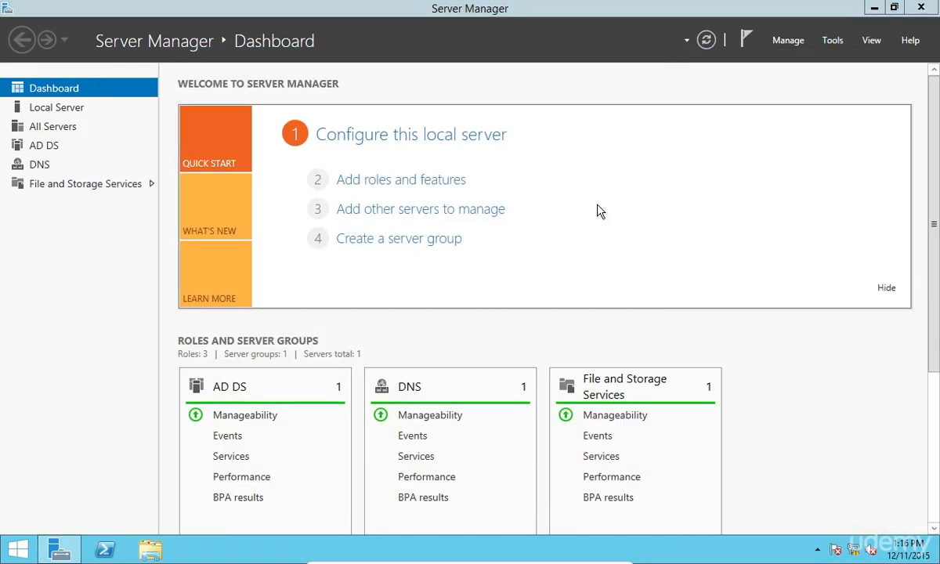
pyautogui.doubleClick(315, 7)
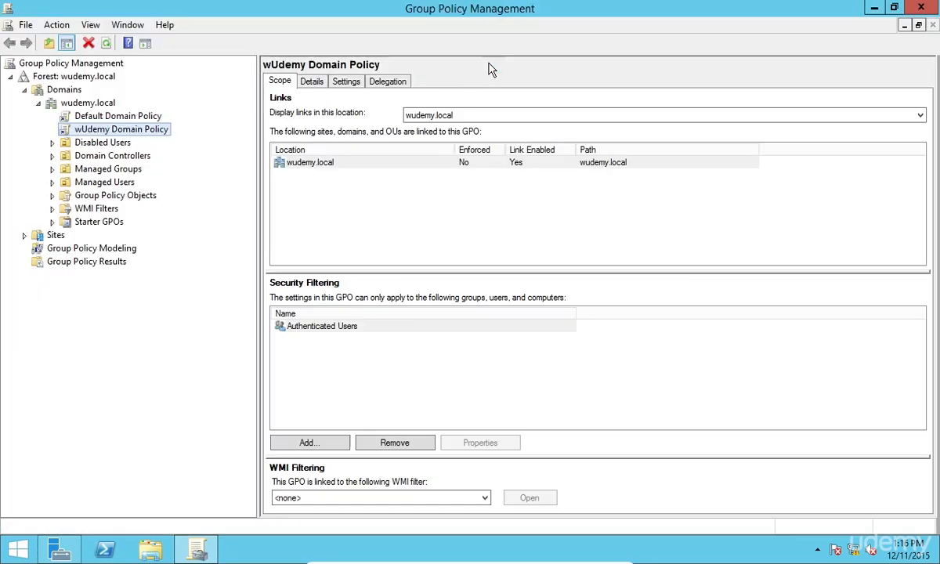
pyautogui.rightClick(109, 131)
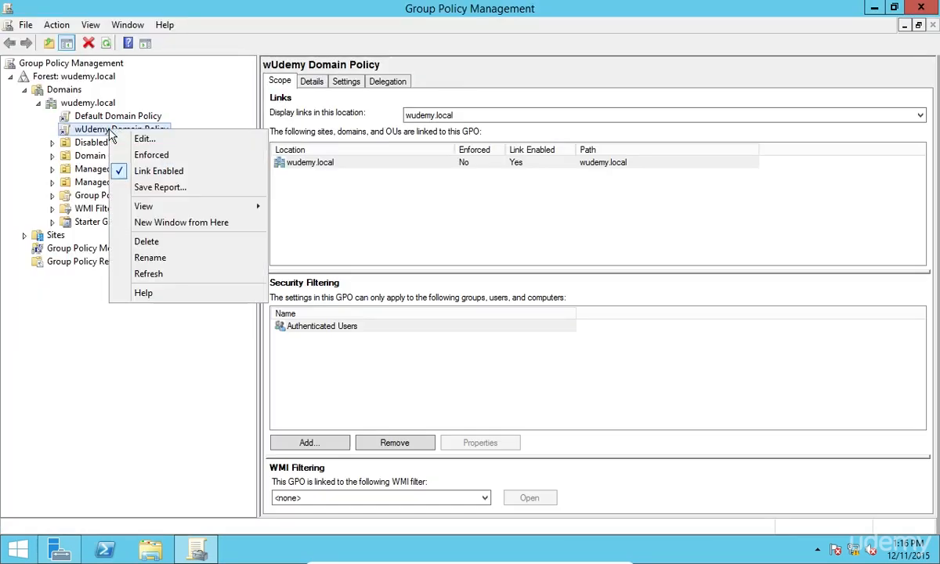
pyautogui.click(133, 139)
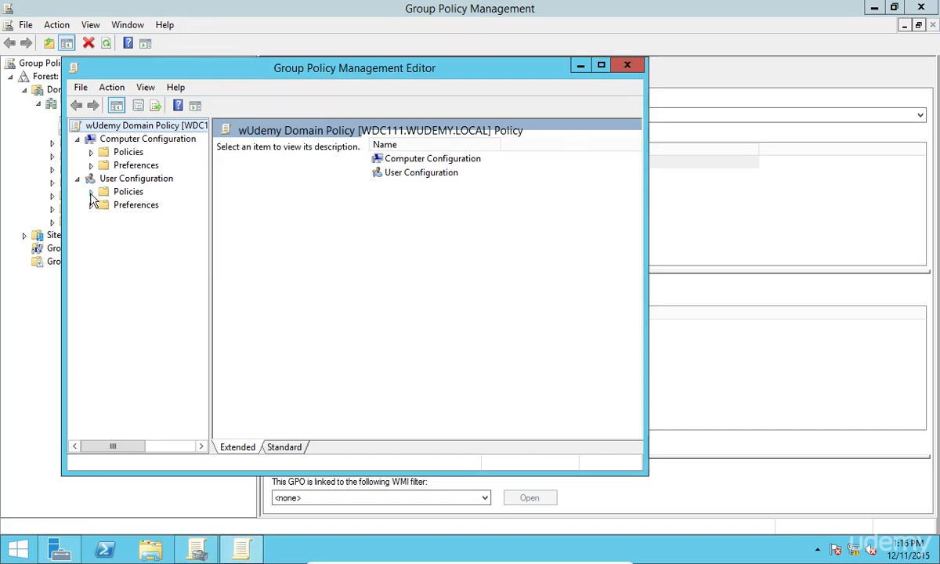
# Browse User Configuration Administrative Templates to Desktop > Desktop and select Desktop Wallpaper
pyautogui.click(91, 192)
pyautogui.click(105, 231)
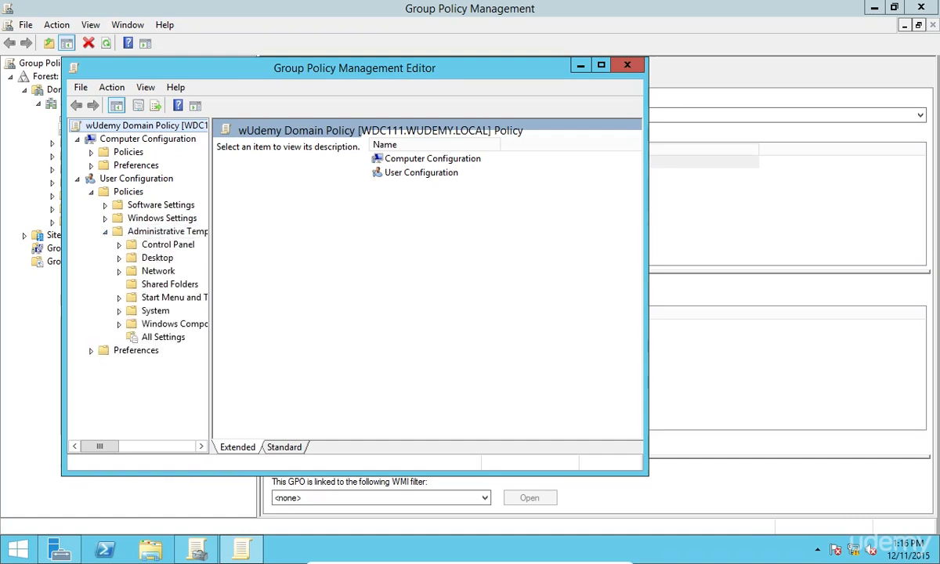
pyautogui.moveTo(210, 254); pyautogui.dragTo(279, 256)
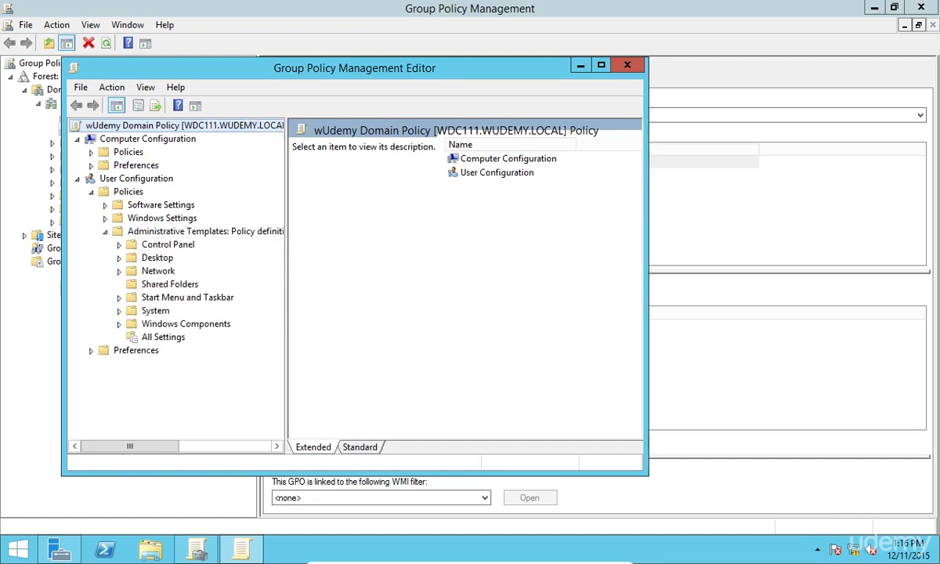
pyautogui.doubleClick(302, 72)
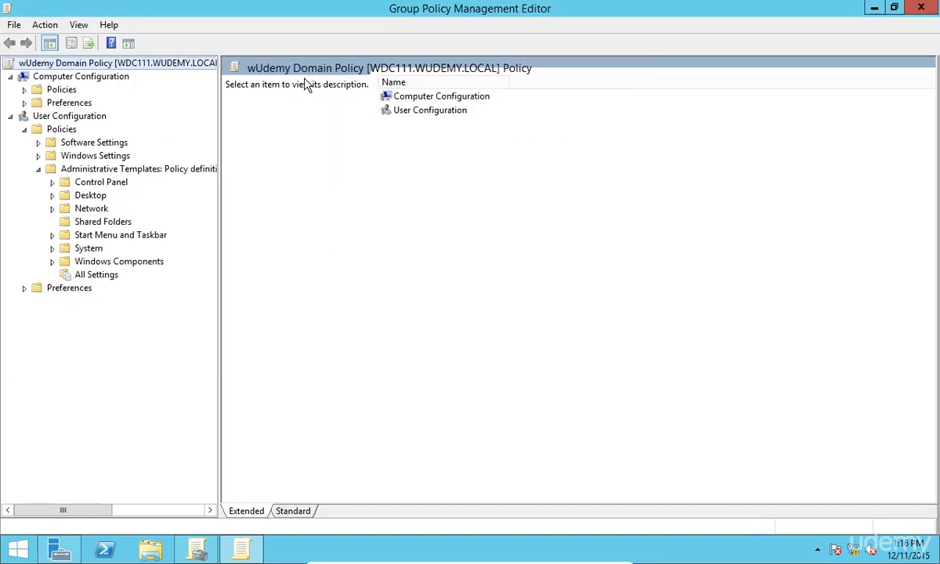
pyautogui.doubleClick(71, 197)
pyautogui.click(82, 220)
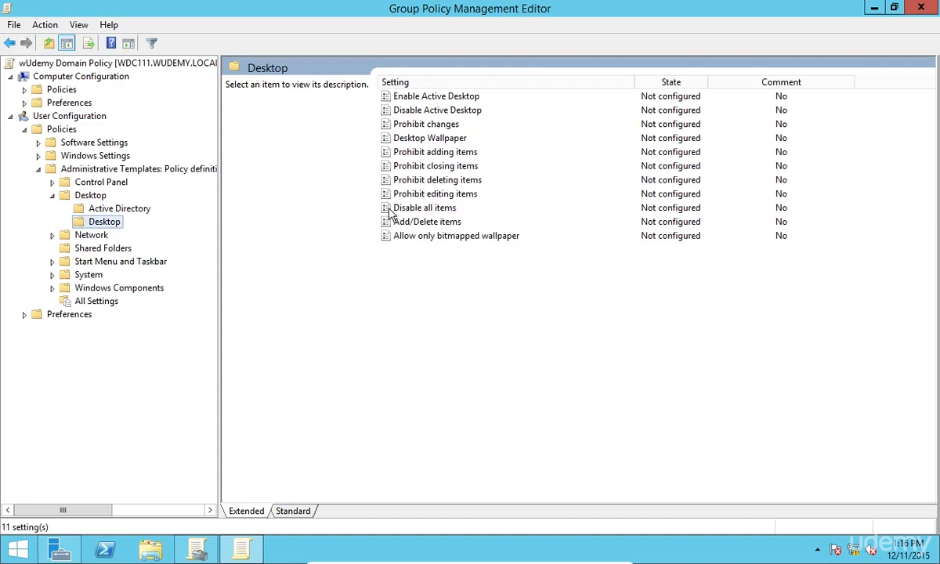
pyautogui.click(436, 141)
pyautogui.rightClick(448, 139)
# Enable Desktop Wallpaper and paste \\wdc111\Group Policy\Files\ as the wallpaper name
pyautogui.click(472, 146)
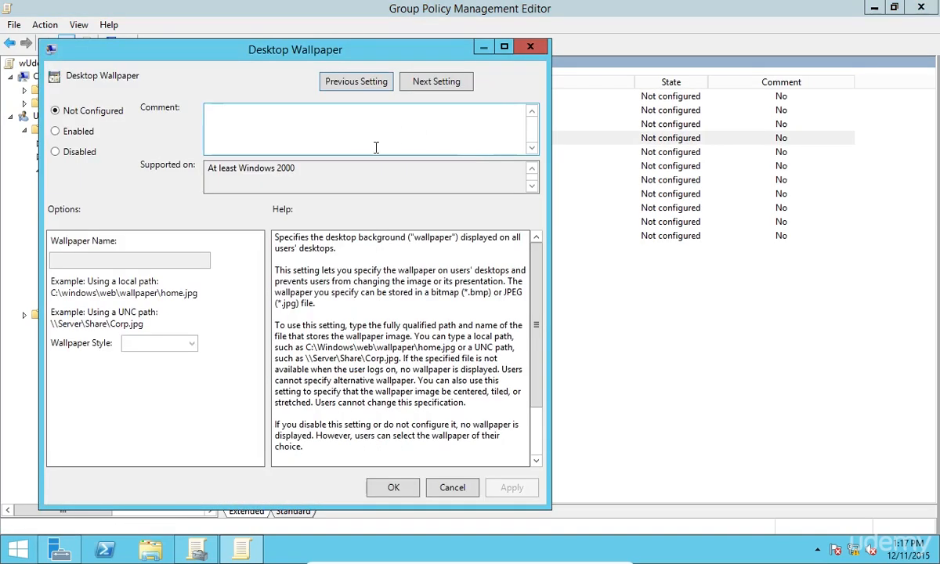
pyautogui.click(74, 133)
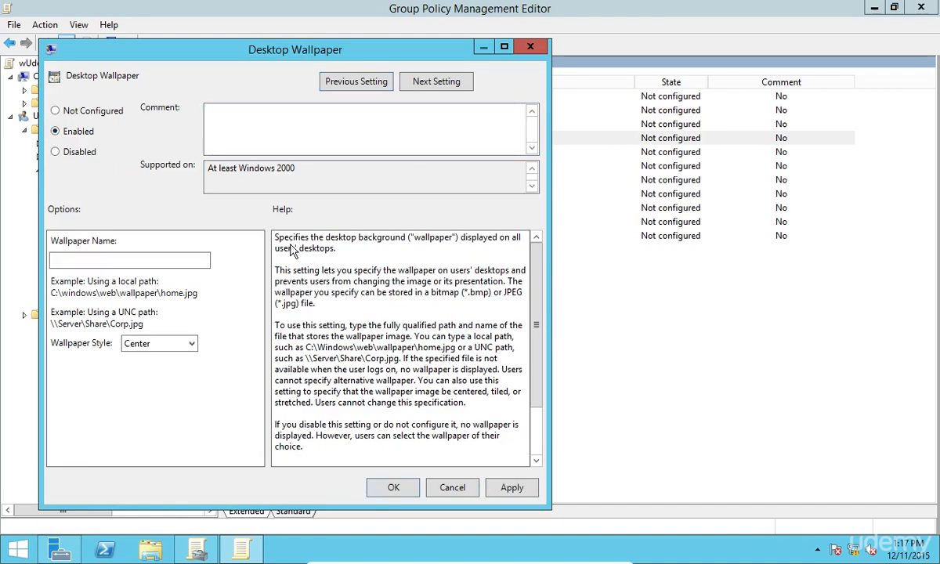
pyautogui.click(153, 548)
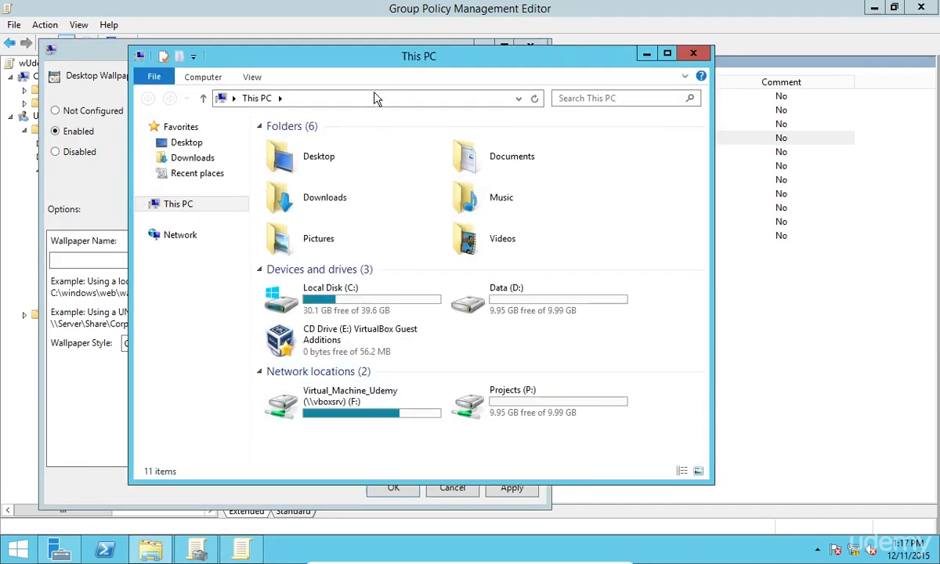
pyautogui.click(374, 95)
pyautogui.write('\\\\w')
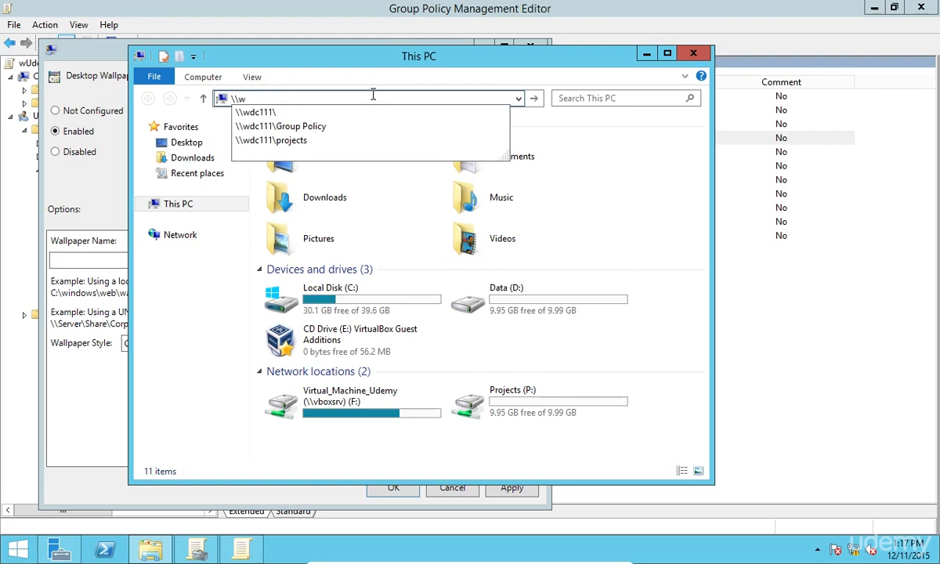
pyautogui.press('Down')
pyautogui.press('Down')
pyautogui.press('Return')
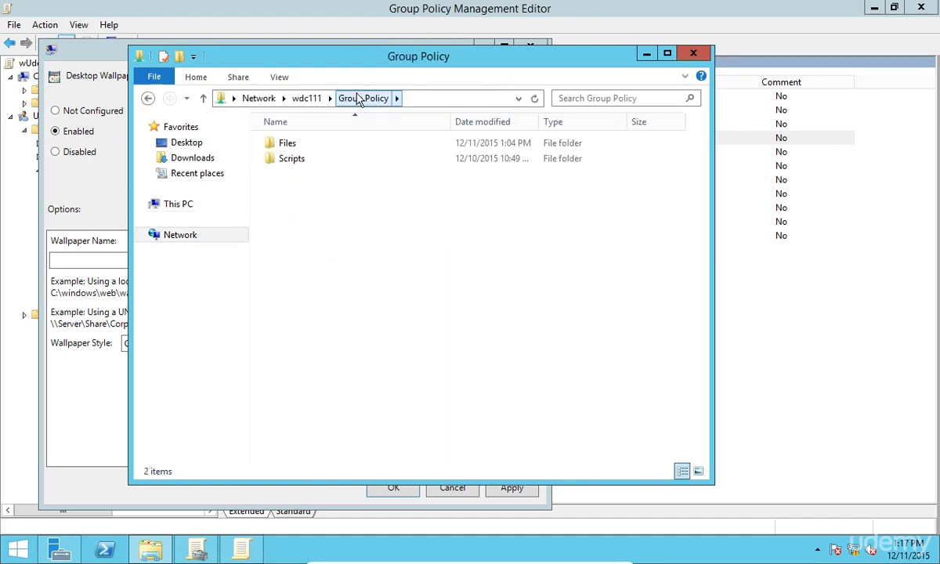
pyautogui.doubleClick(313, 147)
pyautogui.click(468, 97)
pyautogui.hotkey('ctrl', 'c')
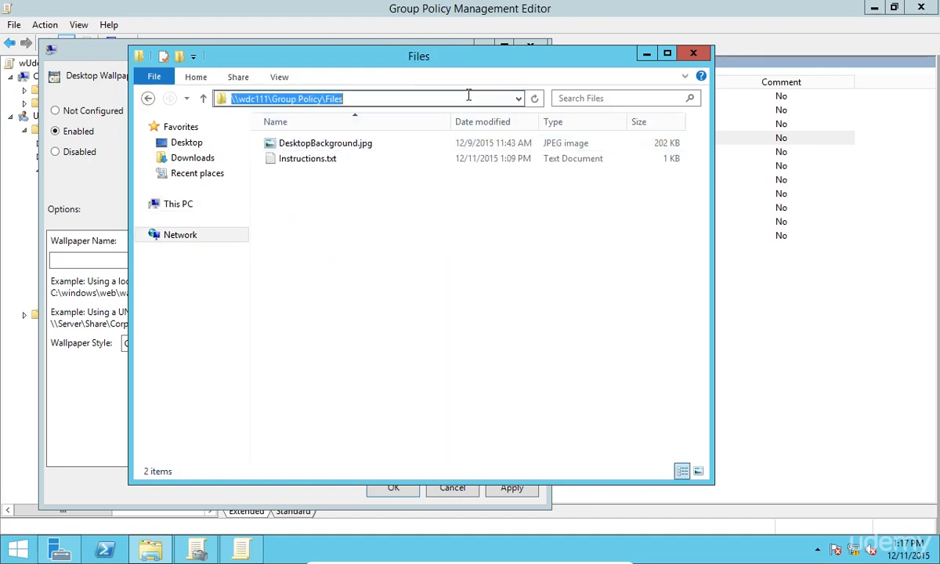
pyautogui.click(78, 181)
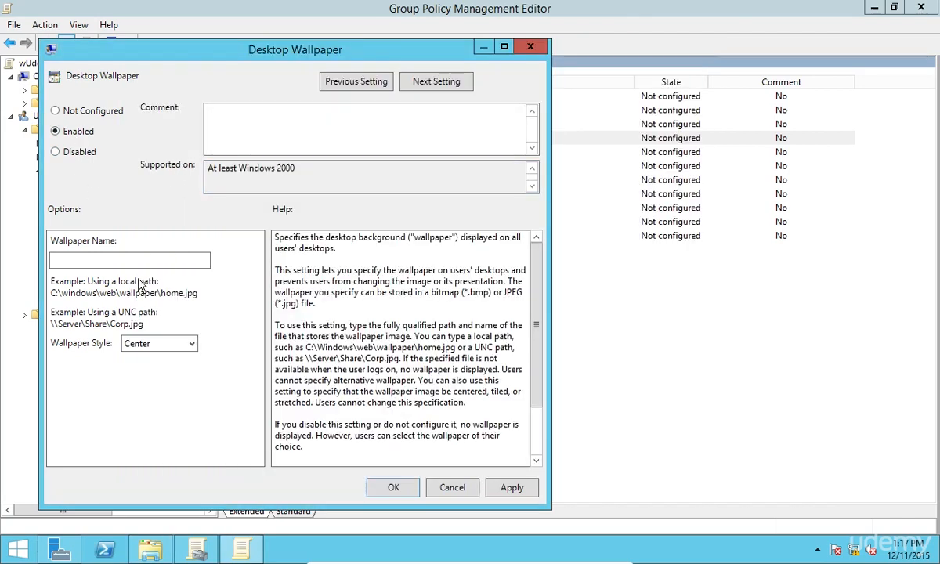
pyautogui.click(168, 259)
pyautogui.hotkey('ctrl', 'v')
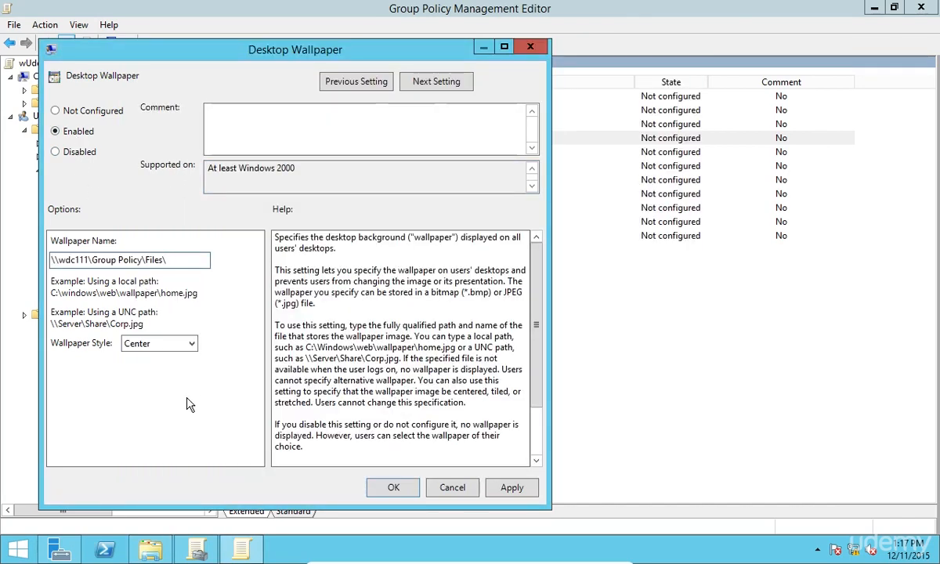
# Show file name extensions and select the full name DesktopBackground.jpg to copy it
pyautogui.click(151, 549)
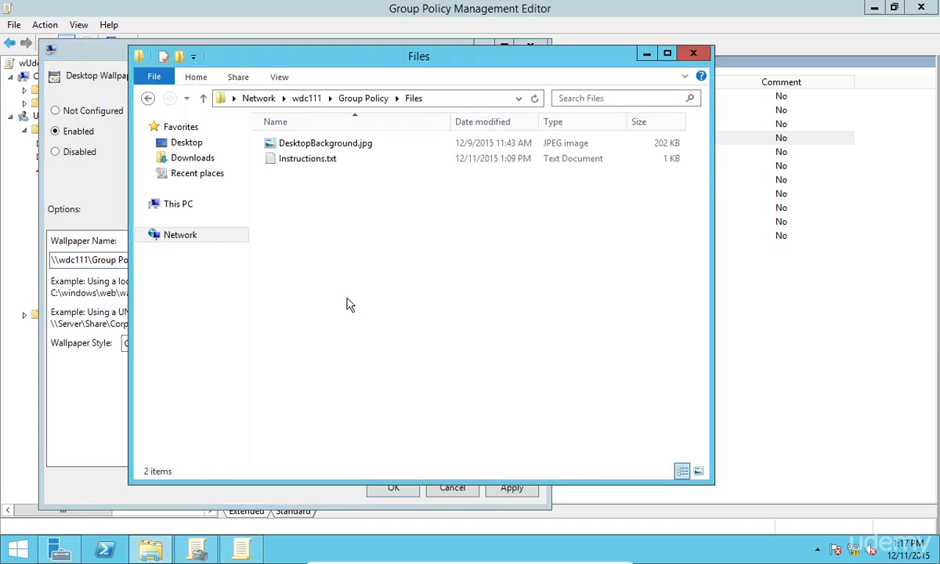
pyautogui.click(276, 78)
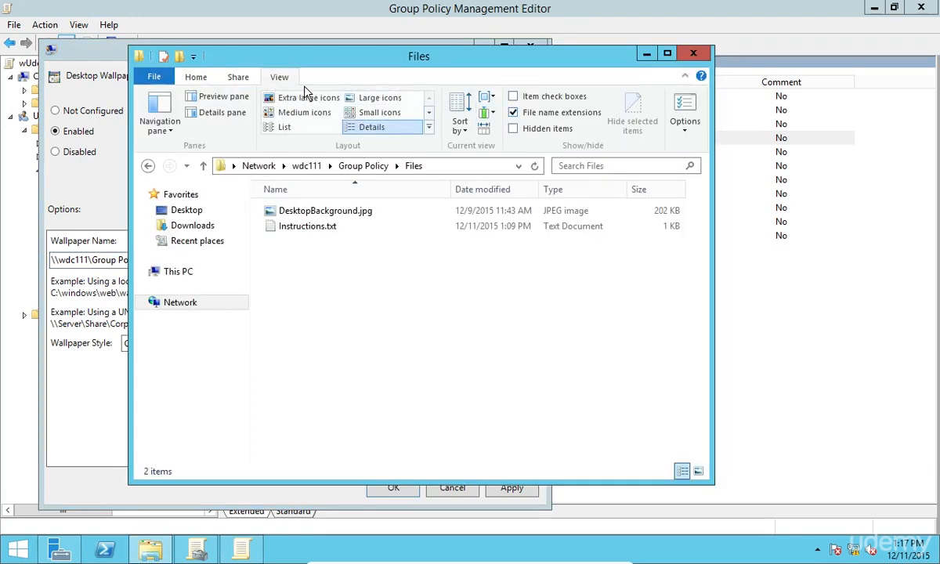
pyautogui.click(539, 116)
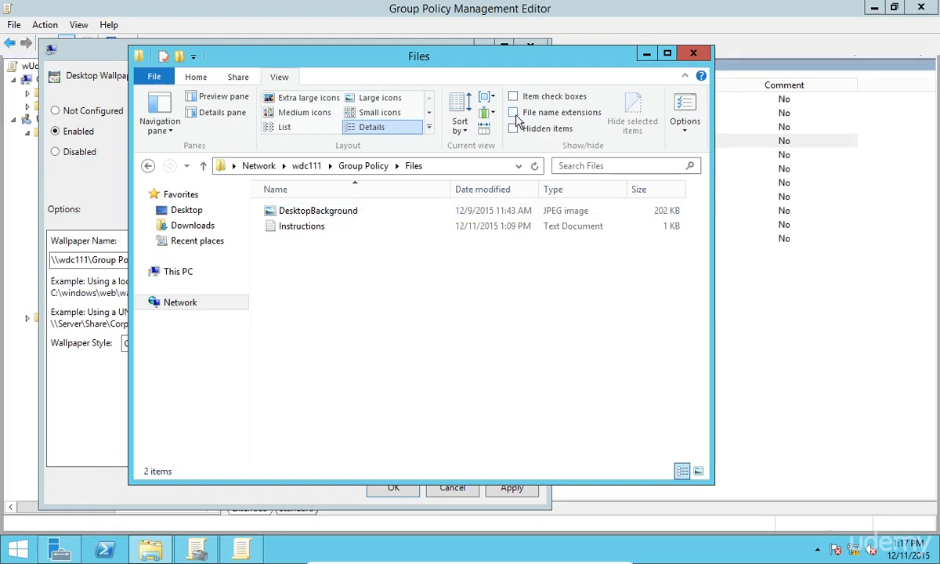
pyautogui.click(586, 118)
pyautogui.rightClick(367, 212)
pyautogui.click(368, 375)
pyautogui.hotkey('ctrl', 'a')
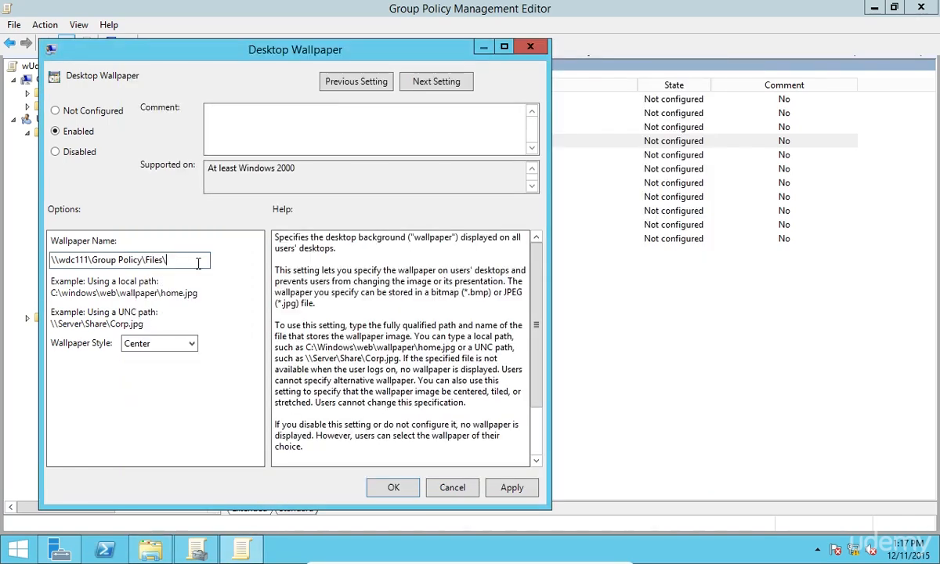
# Append DesktopBackground.jpg to the wallpaper path and apply the policy setting
pyautogui.write('DesktopBackground.jpg')
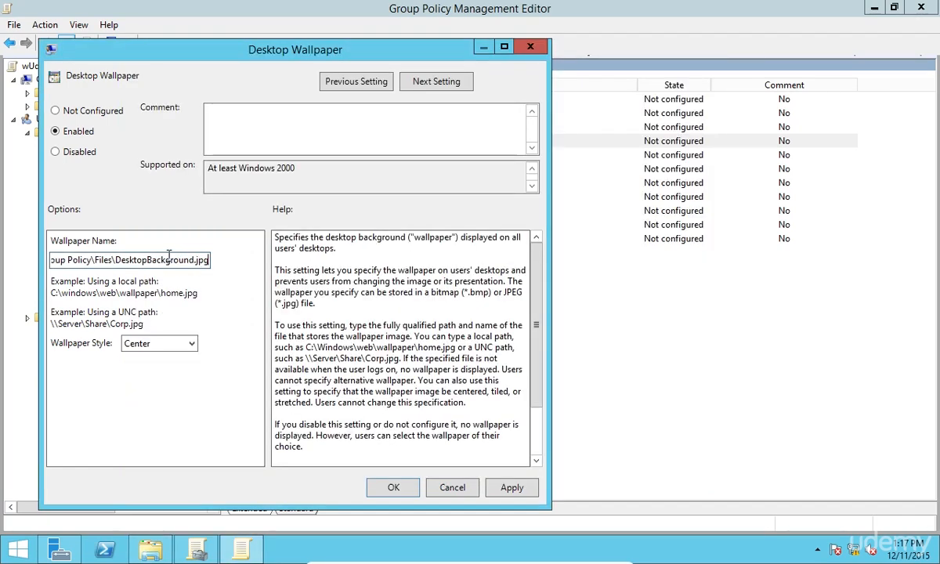
pyautogui.moveTo(188, 256); pyautogui.dragTo(35, 261)
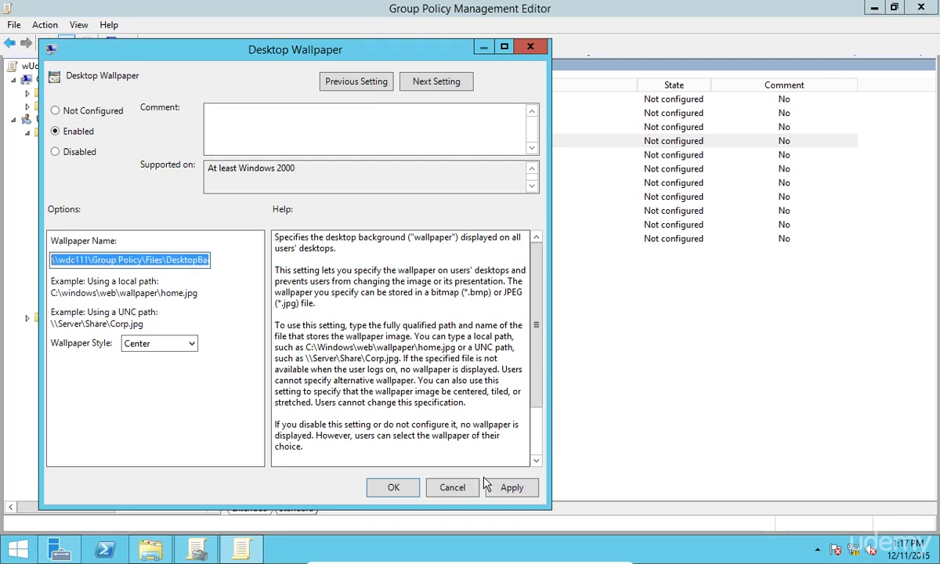
pyautogui.click(509, 486)
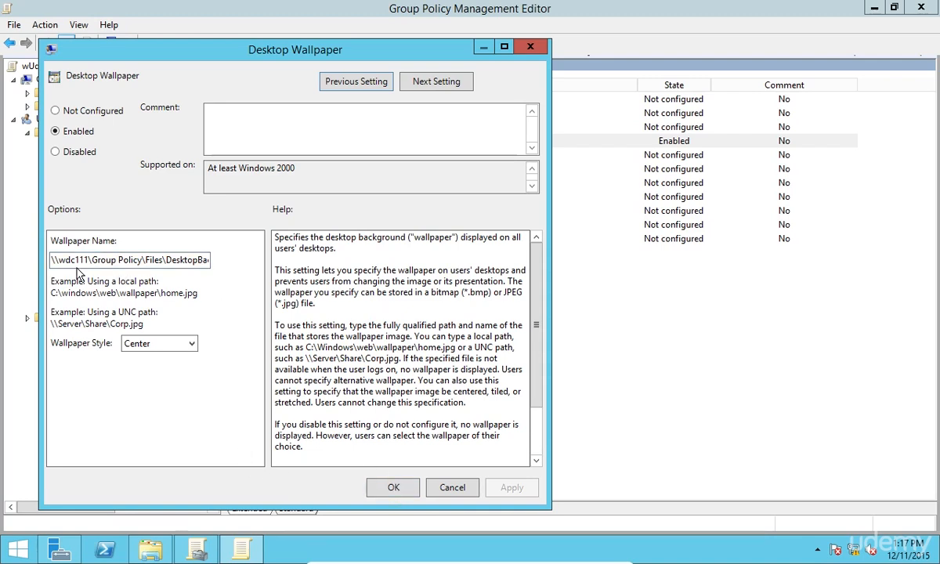
# Verify the wallpaper path opens the WILLIAM image in Paint, then confirm the setting with OK
pyautogui.moveTo(52, 259); pyautogui.dragTo(250, 275)
pyautogui.click(152, 550)
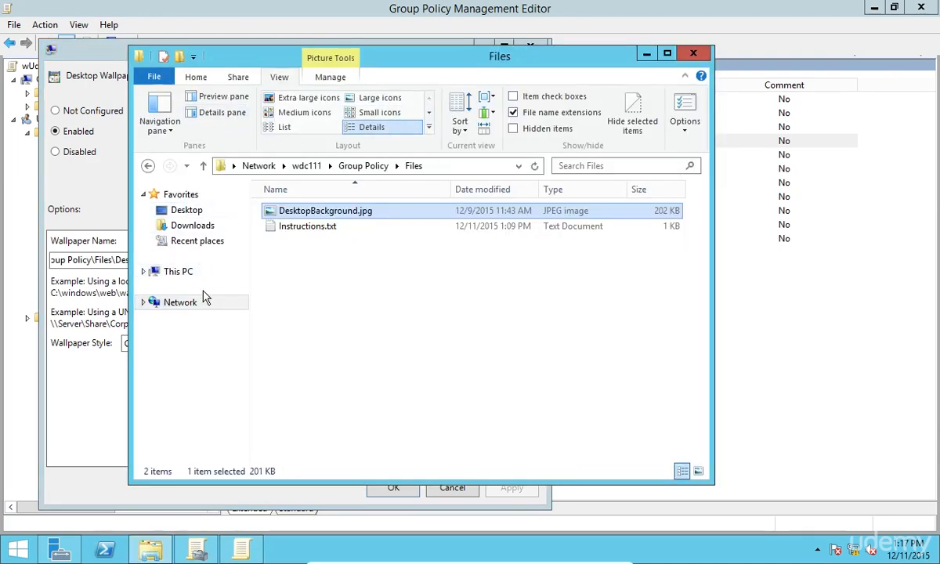
pyautogui.click(185, 270)
pyautogui.click(371, 166)
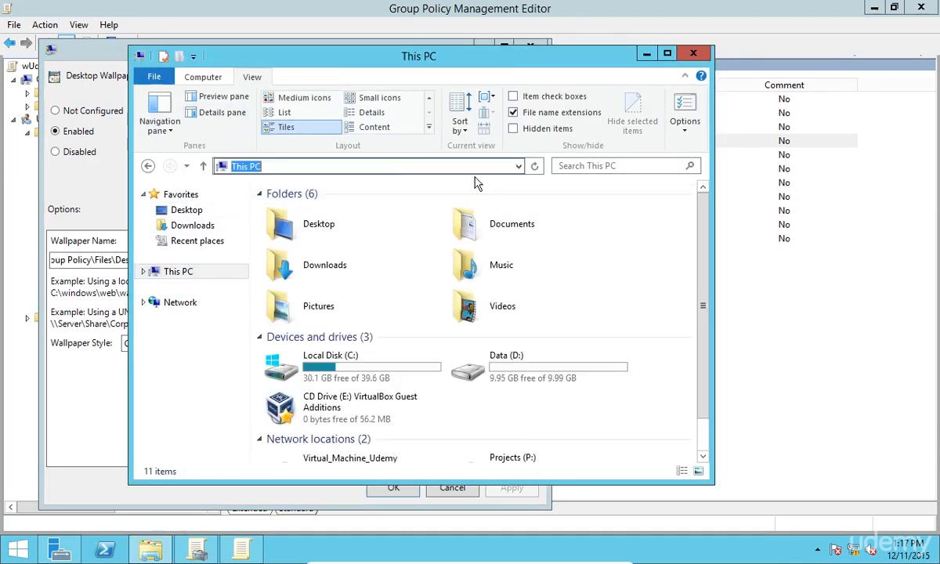
pyautogui.write('\\\\rsdc11\\Group Policy\\Files\\DesktopBackground.jpg')
pyautogui.press('Return')
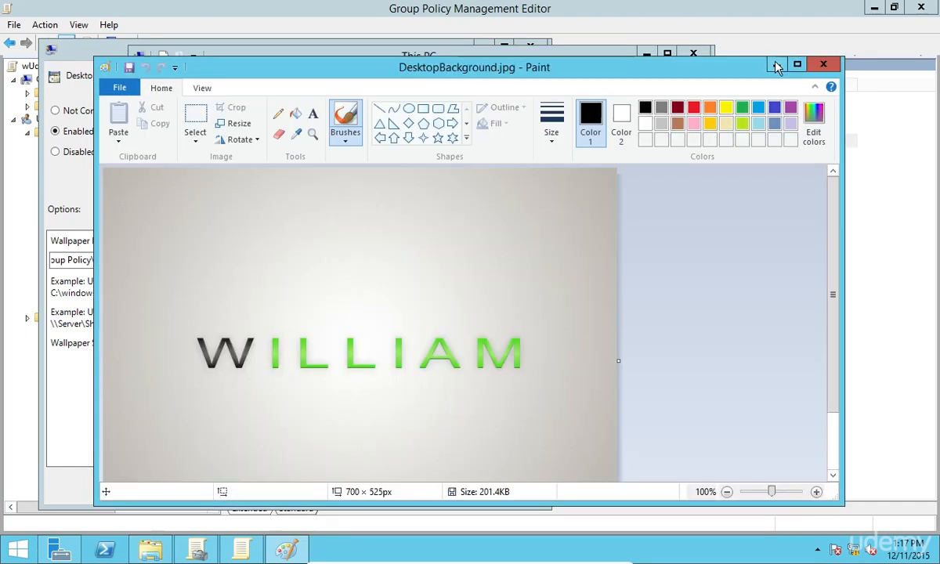
pyautogui.click(824, 65)
pyautogui.click(657, 47)
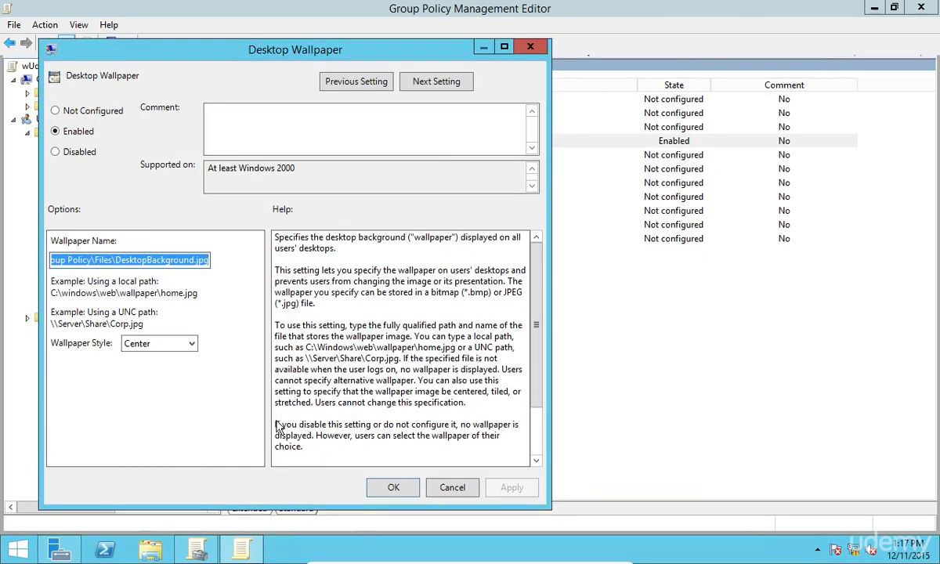
pyautogui.click(376, 486)
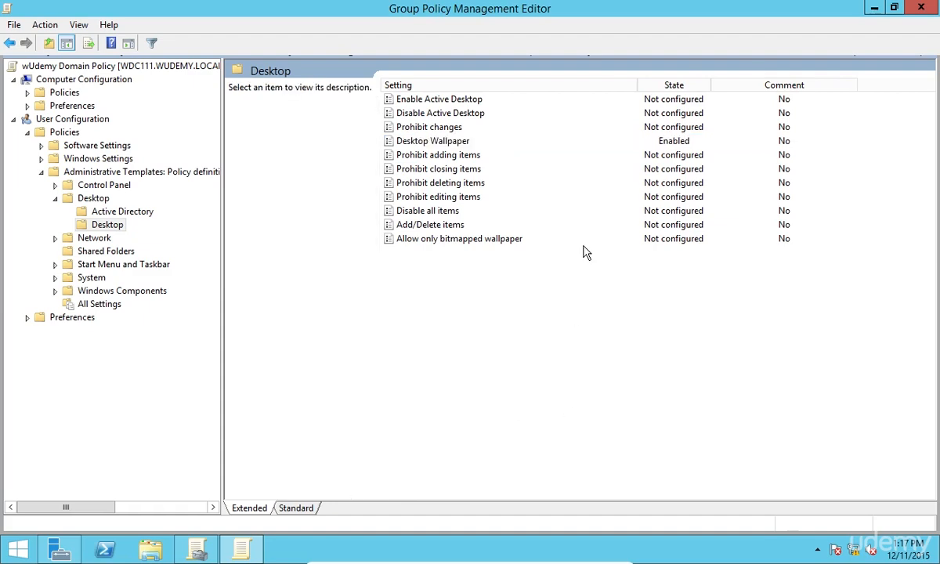
# Close the Group Policy Management Editor, the Group Policy Management console and Server Manager on the server
pyautogui.click(921, 7)
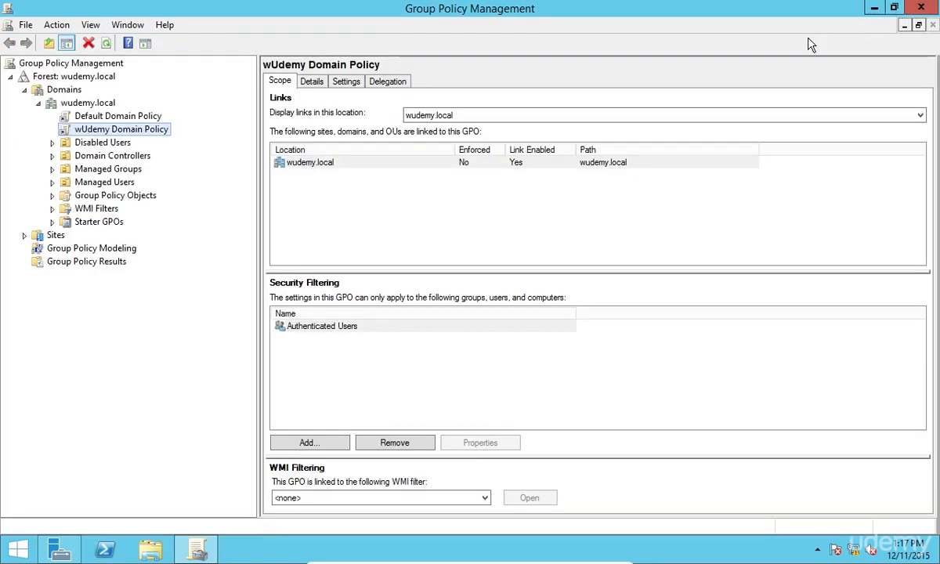
pyautogui.click(696, 186)
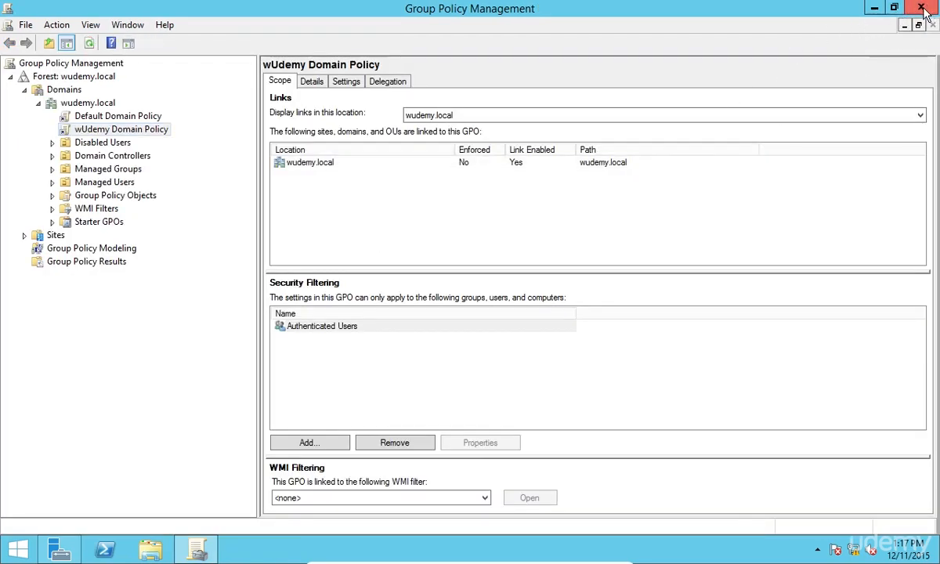
pyautogui.click(923, 8)
pyautogui.click(916, 9)
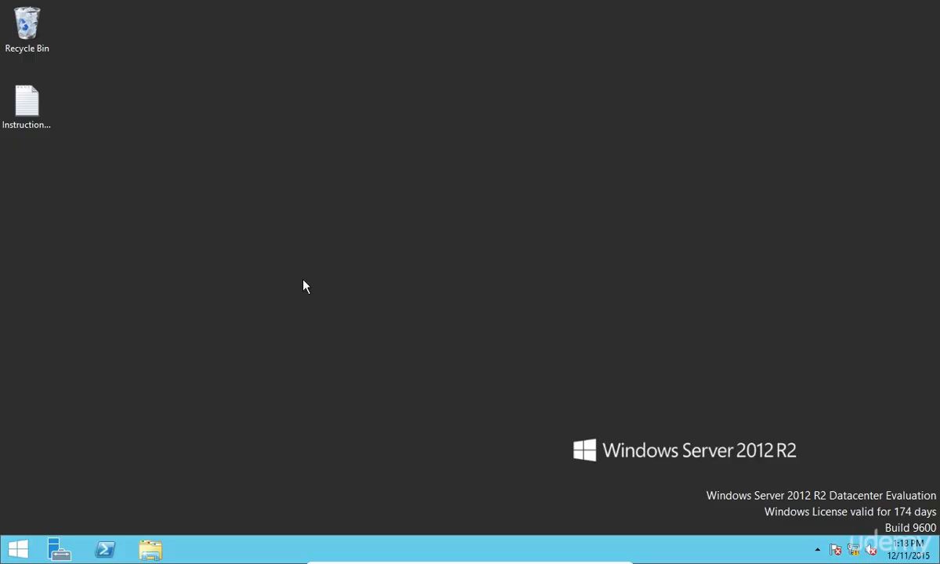
# Exit full-screen, minimize the server VM, and bring the Windows 10 Workstation VM window onscreen
pyautogui.press('super')
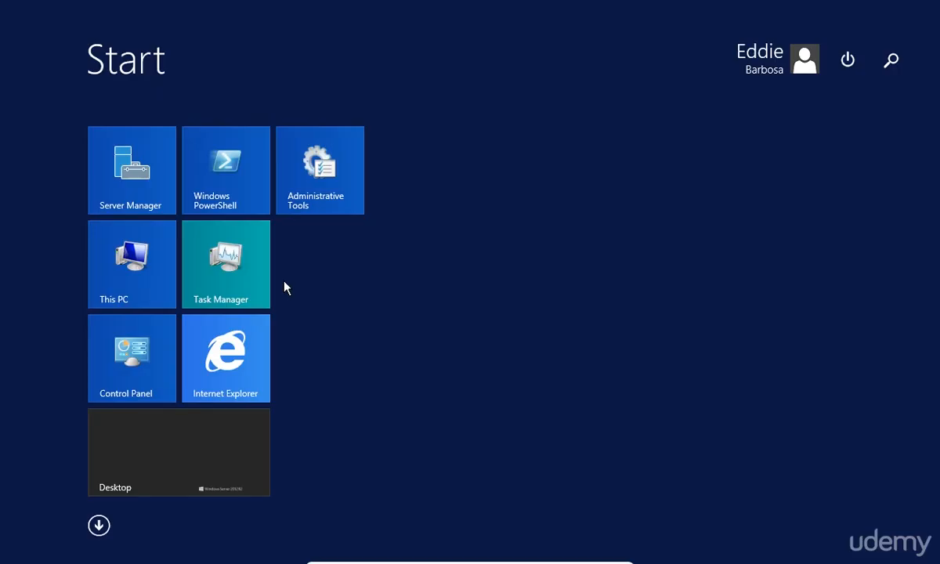
pyautogui.press('super')
pyautogui.hotkey('ctrl', 'f')
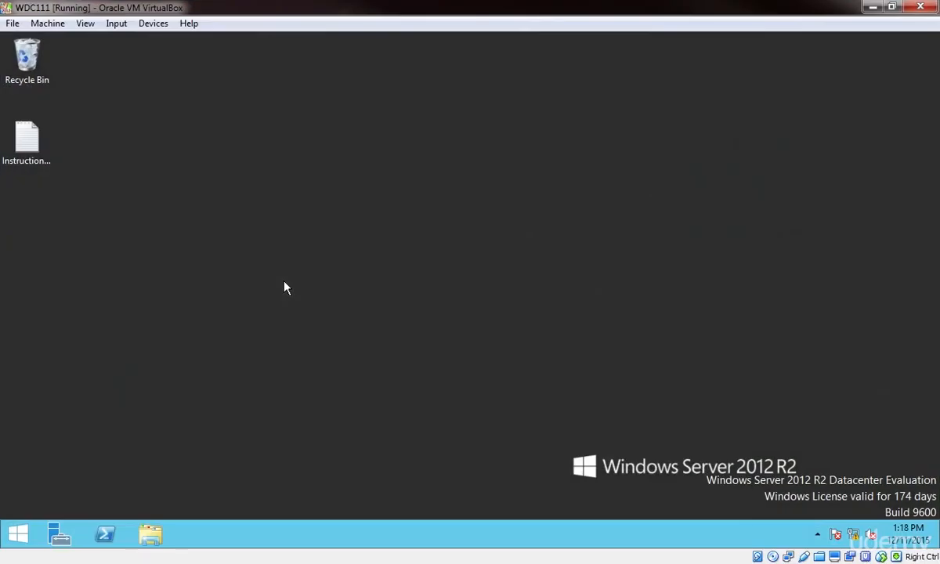
pyautogui.click(872, 6)
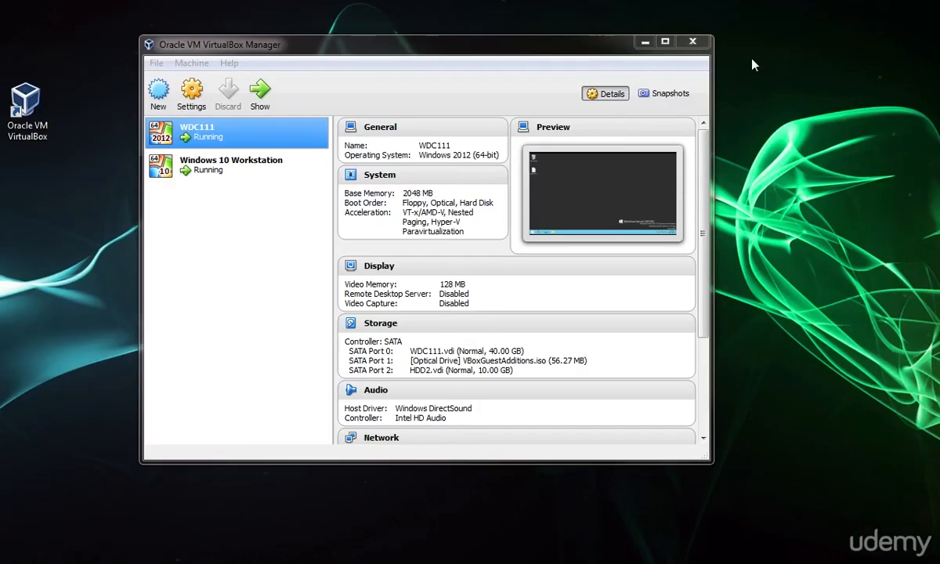
pyautogui.click(243, 165)
pyautogui.click(263, 94)
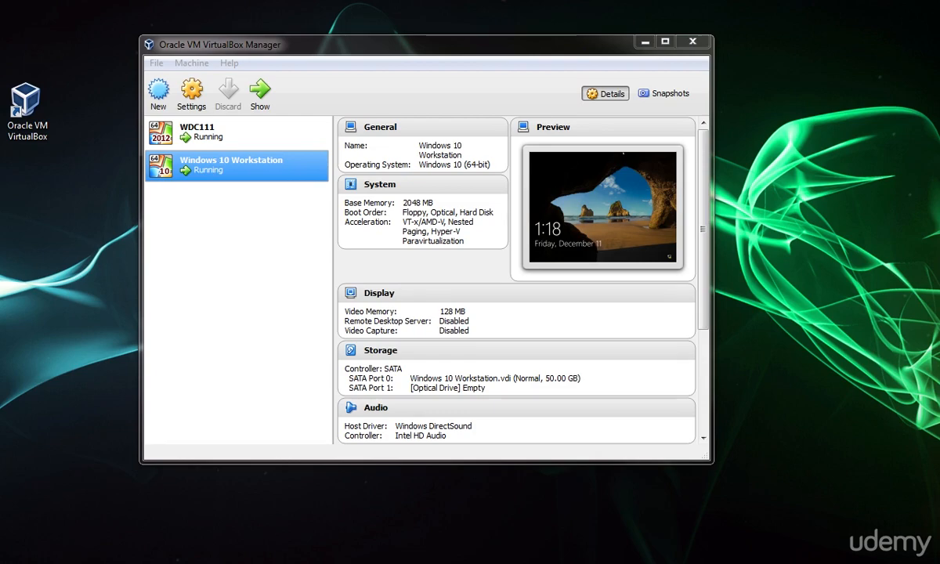
pyautogui.moveTo(0, 117); pyautogui.dragTo(475, 9)
# Maximize the Windows 10 VM and sign in via Other user with another WUDEMY domain account and password
pyautogui.doubleClick(475, 10)
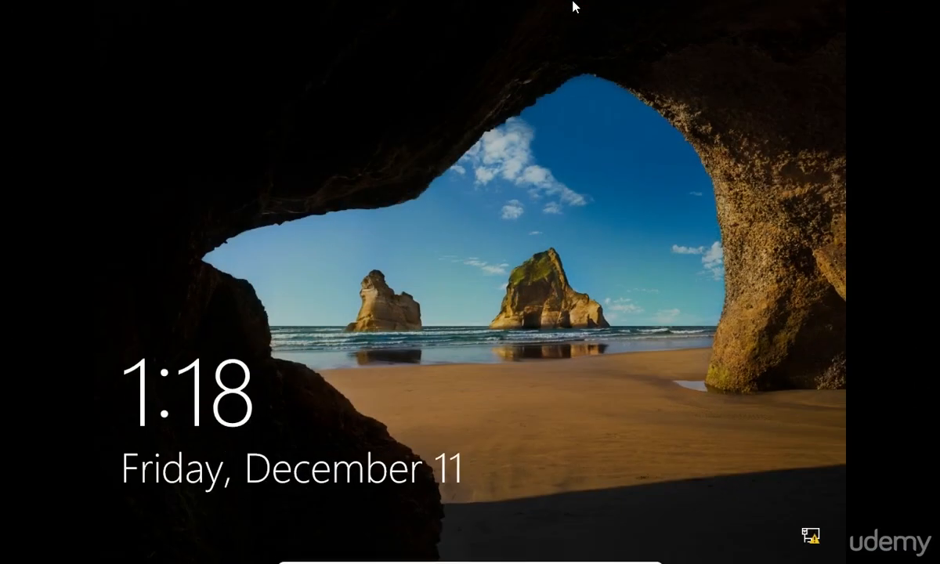
pyautogui.click(575, 6)
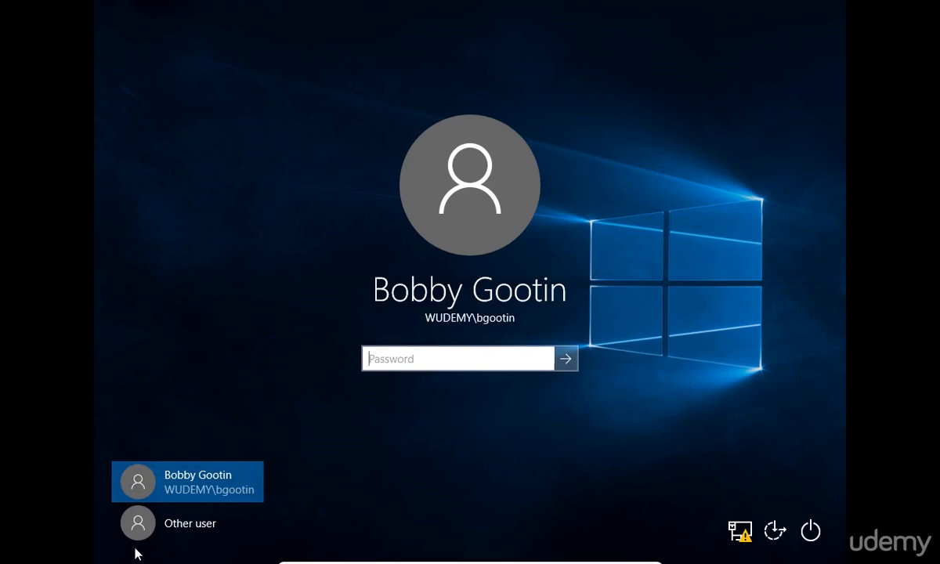
pyautogui.click(161, 519)
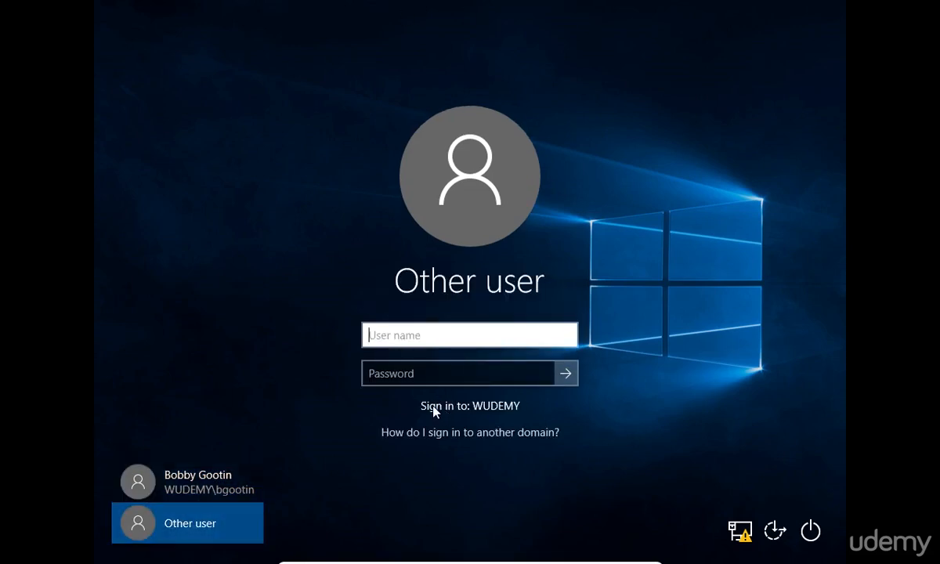
pyautogui.press('Tab')
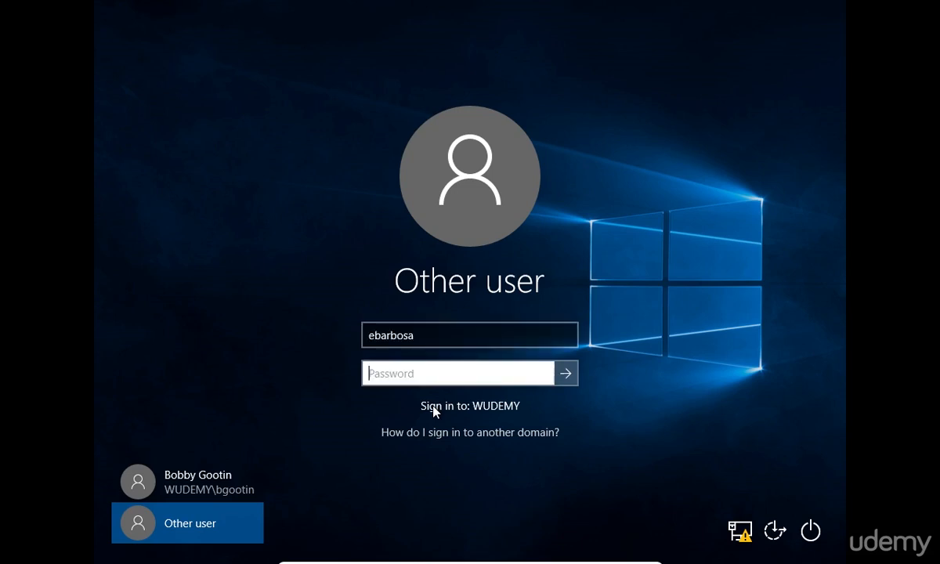
pyautogui.write('*********')
pyautogui.press('Return')
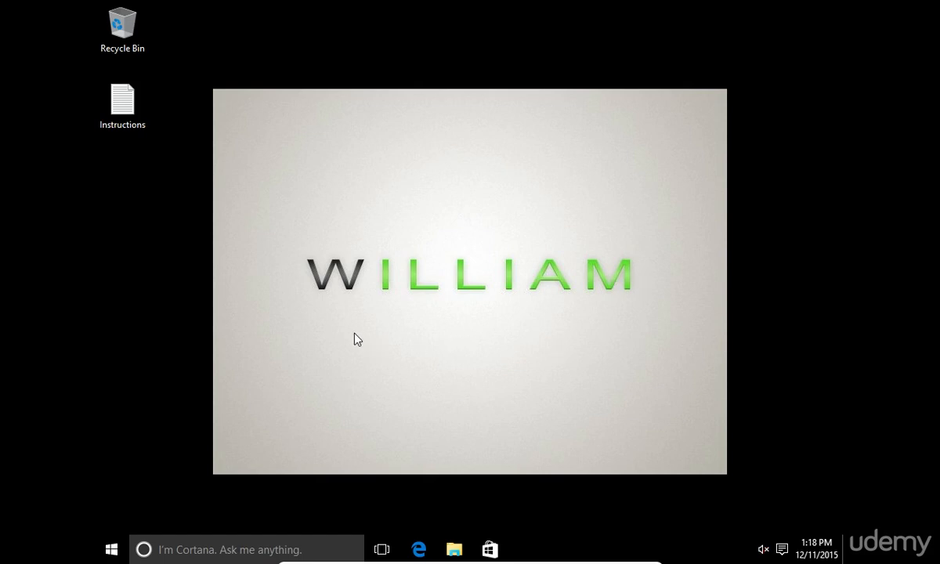
# Launch a command prompt and run 'gpupdate /force'
pyautogui.press('super')
pyautogui.write('cmd')
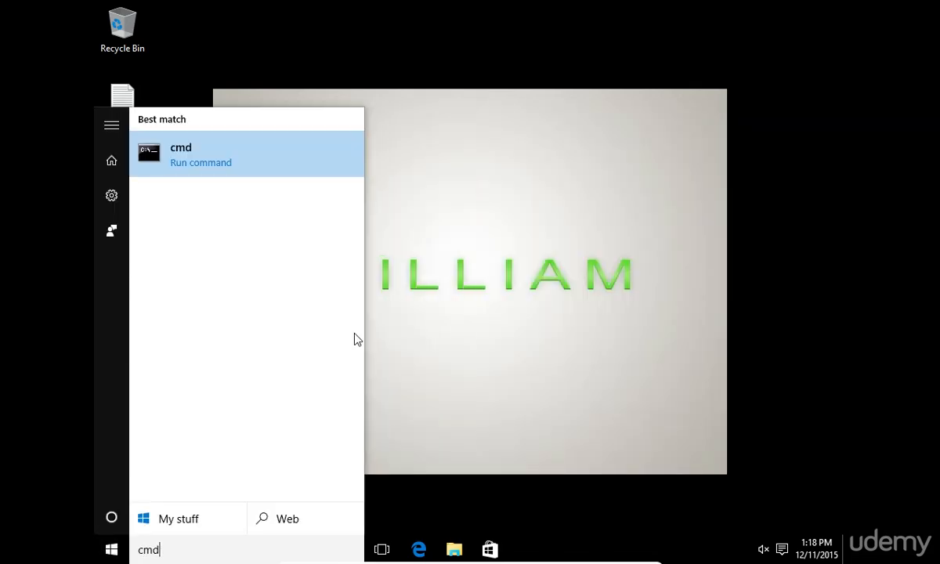
pyautogui.press('Return')
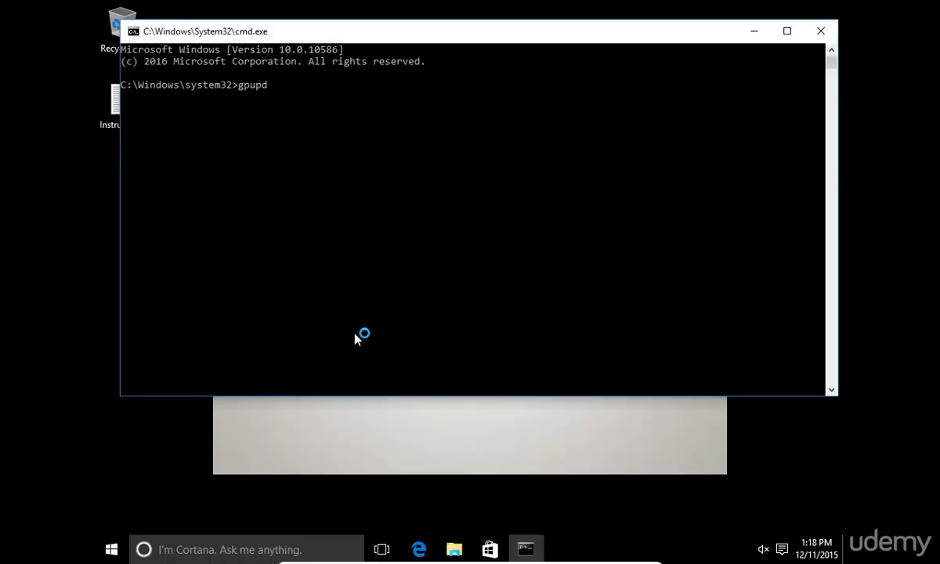
pyautogui.write('gpupdate /force')
pyautogui.press('Return')
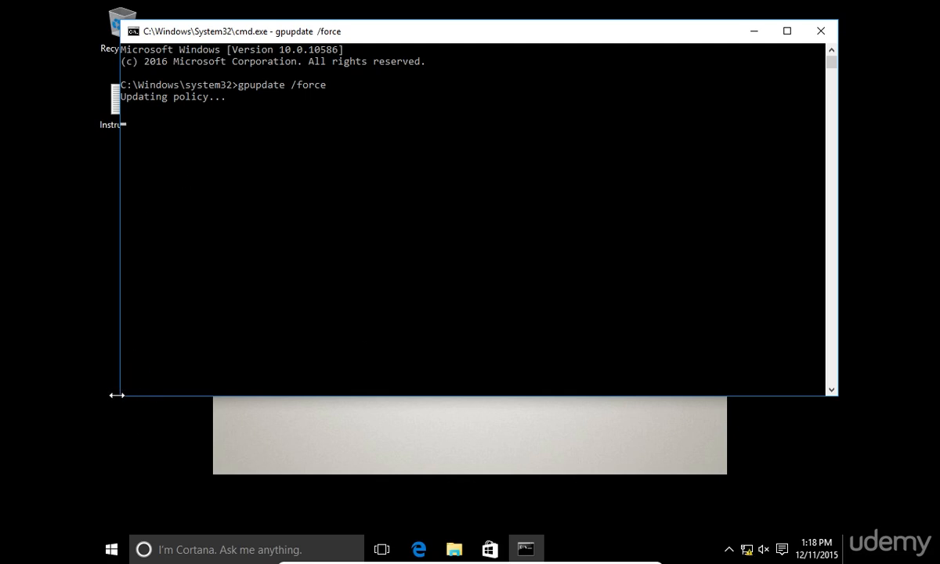
# Shrink, reposition and minimize the command window to reveal the WILLIAM wallpaper
pyautogui.moveTo(120, 395); pyautogui.dragTo(446, 185)
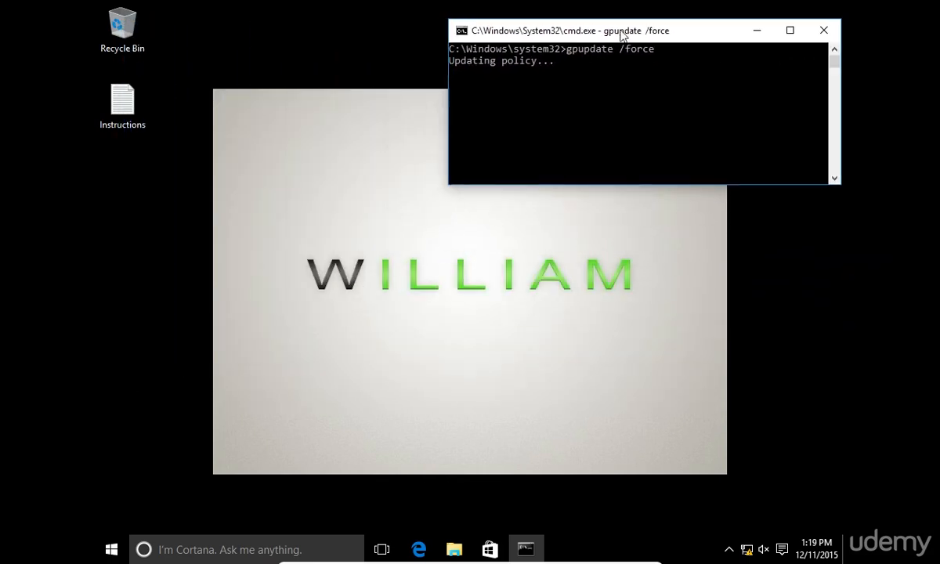
pyautogui.moveTo(580, 35); pyautogui.dragTo(545, 19)
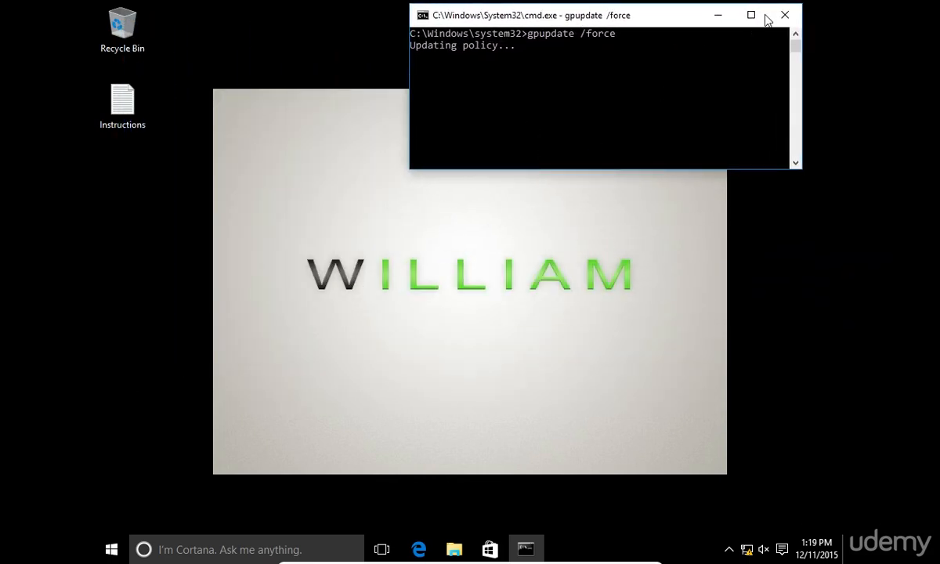
pyautogui.click(719, 15)
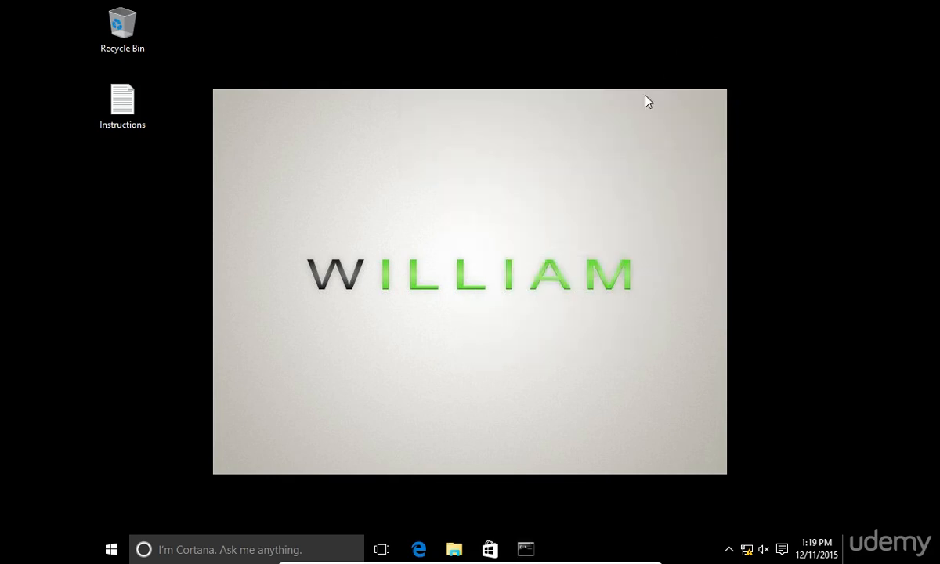